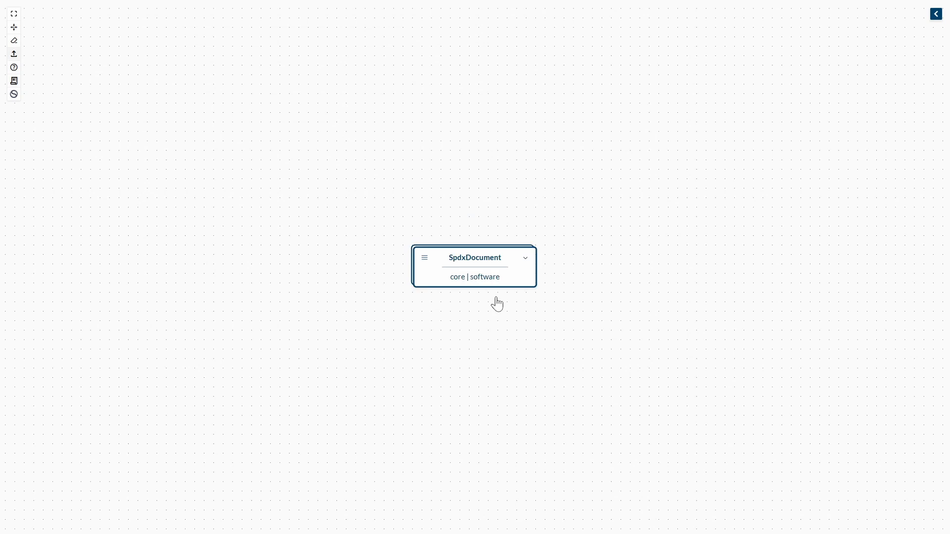
- Import spdx-doc-1725675601.json from the dots folder onto the canvas and close the file dialog
left_click(14, 53)
left_click_drag(154, 80, 757, 140)
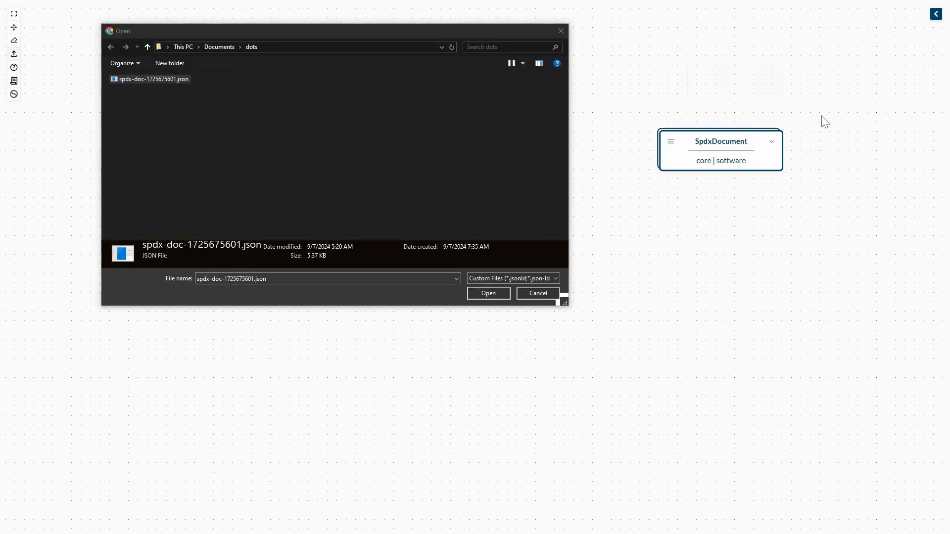
left_click(562, 32)
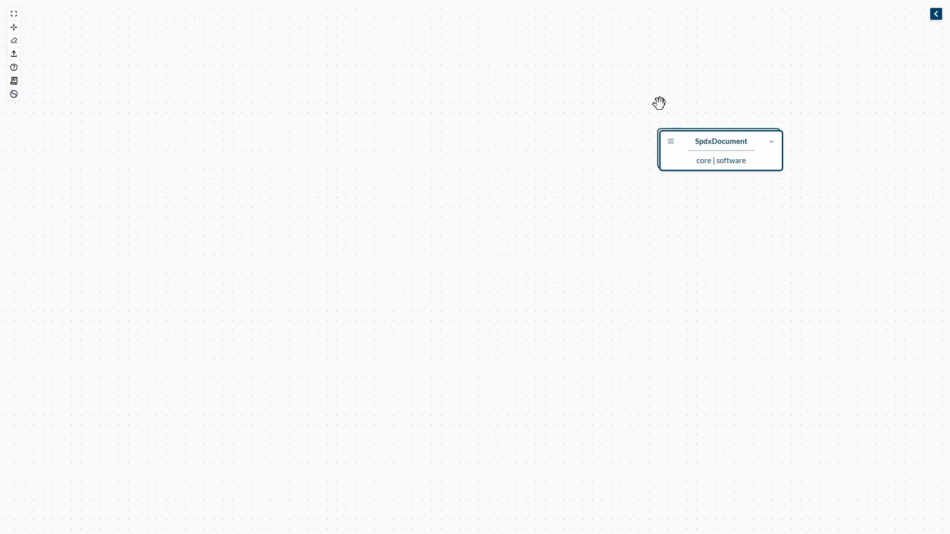
- Try expanding the SpdxDocument node into its graph and collapsing it back into a single node
left_click(671, 143)
left_click(690, 188)
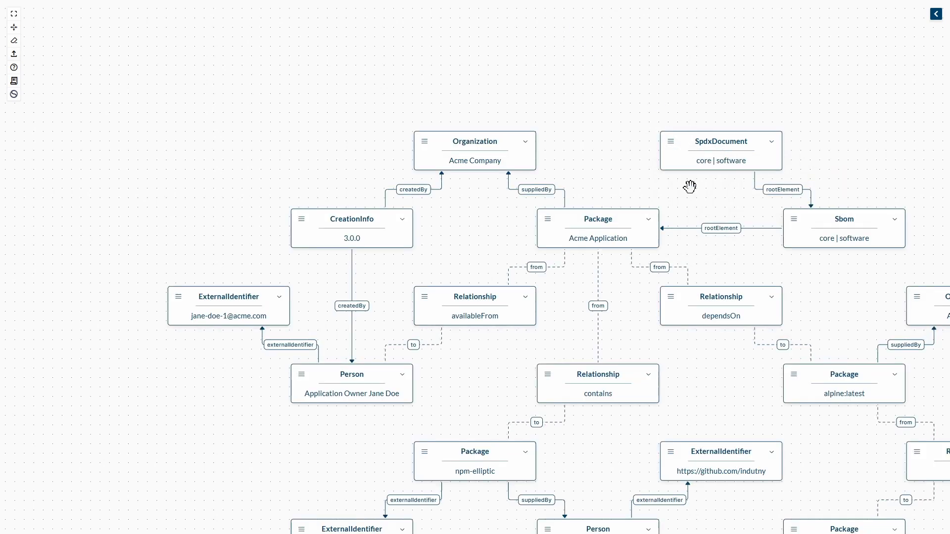
left_click(671, 142)
left_click(685, 189)
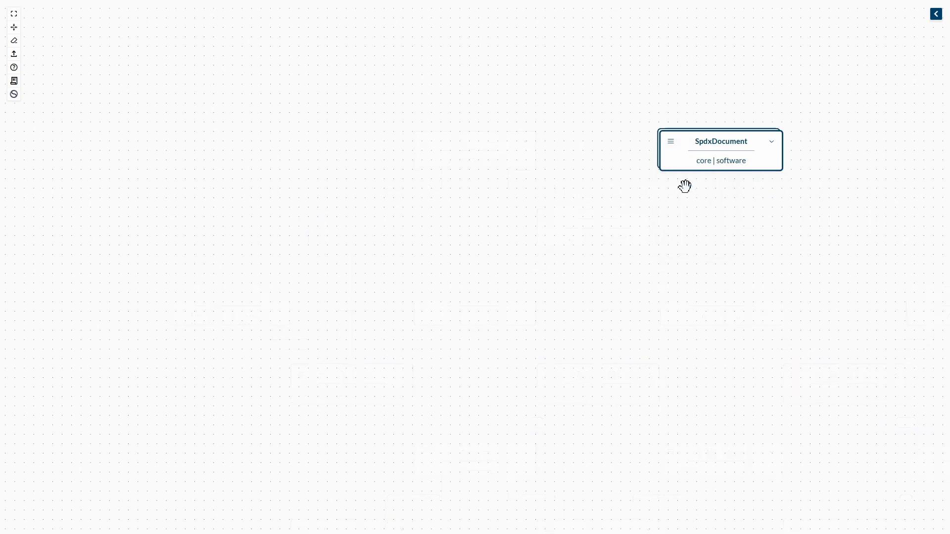
double_click(720, 147)
double_click(720, 147)
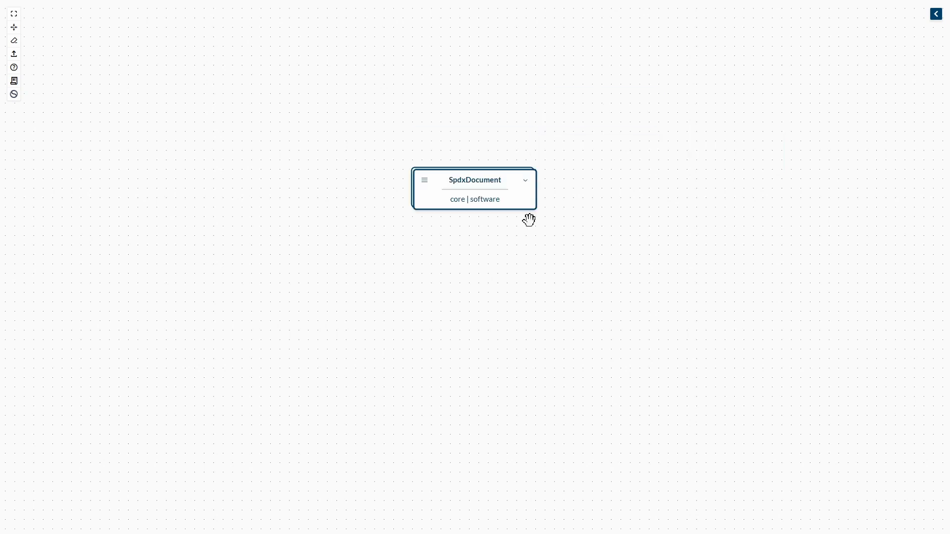
- Expand the SpdxDocument node into its full graph and fit all nodes on the canvas
double_click(339, 189)
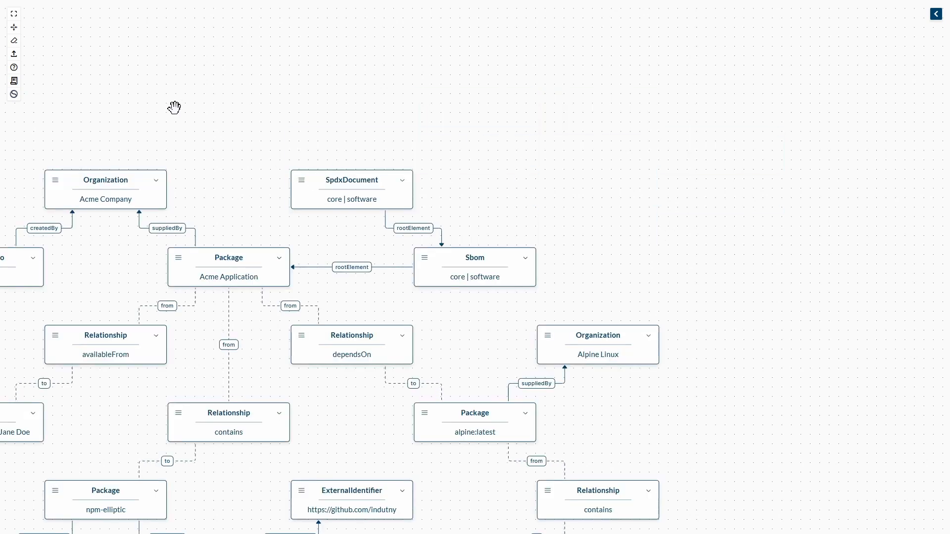
left_click(14, 14)
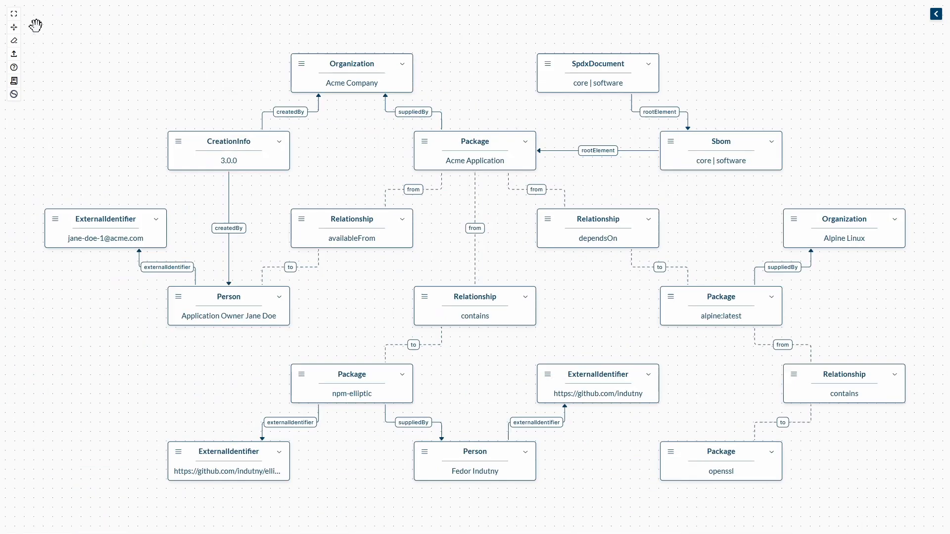
- Collapse the whole graph into the Acme Application Package node and delete it to empty the canvas
left_click(492, 151)
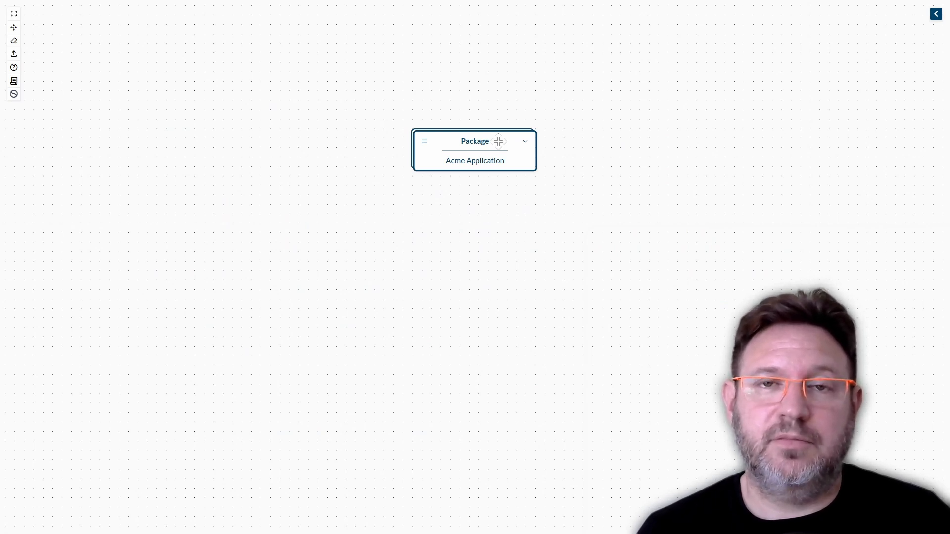
key("Delete")
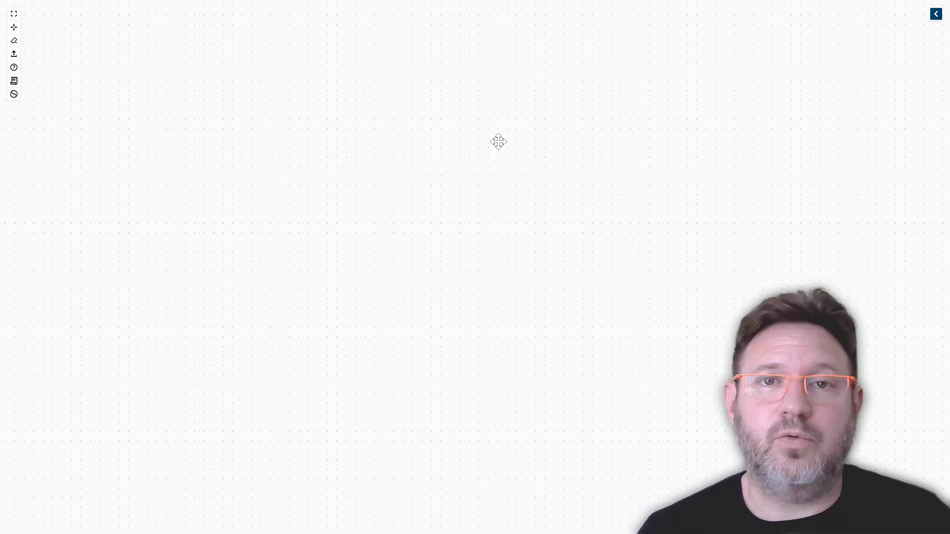
- Add a Package element from the Software profile to the upper part of the empty canvas
left_click(936, 14)
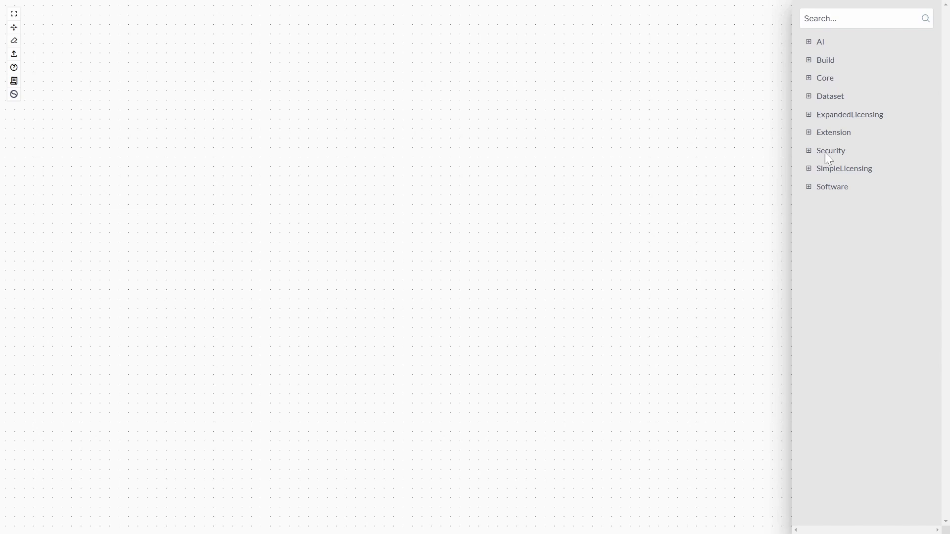
left_click(807, 188)
left_click_drag(836, 233, 335, 187)
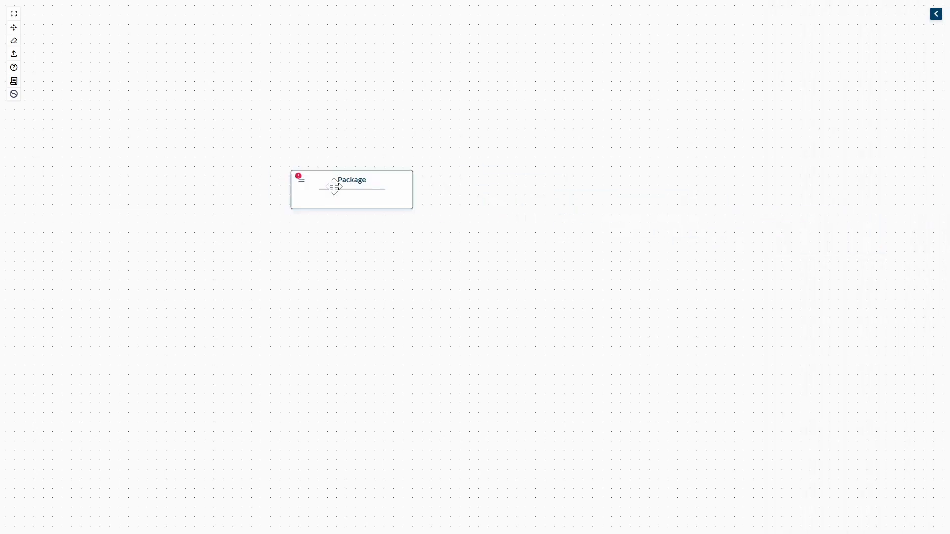
- Add an originatedBy edge under Artifact from the Package to a new Agent node beside it
left_click(302, 180)
mouse_move(322, 205)
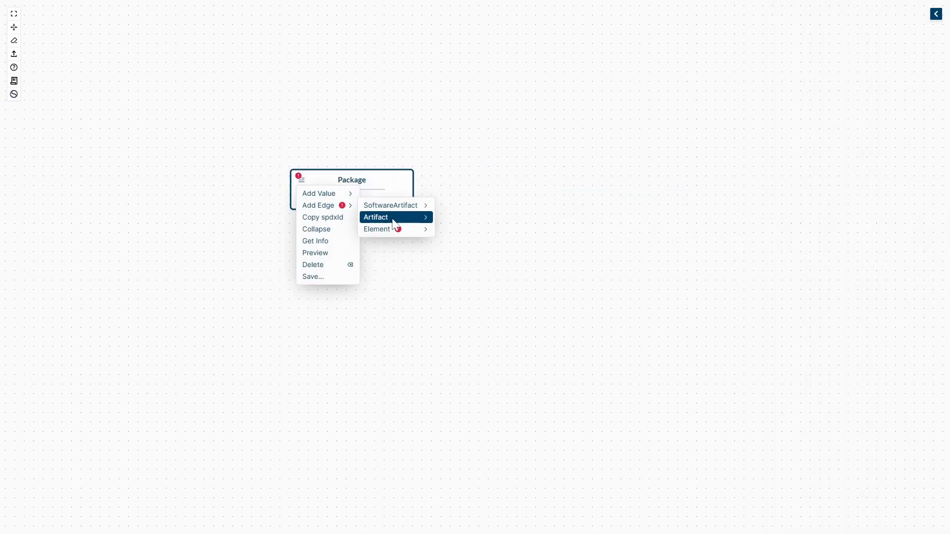
mouse_move(395, 218)
mouse_move(449, 217)
left_click(507, 218)
left_click(574, 188)
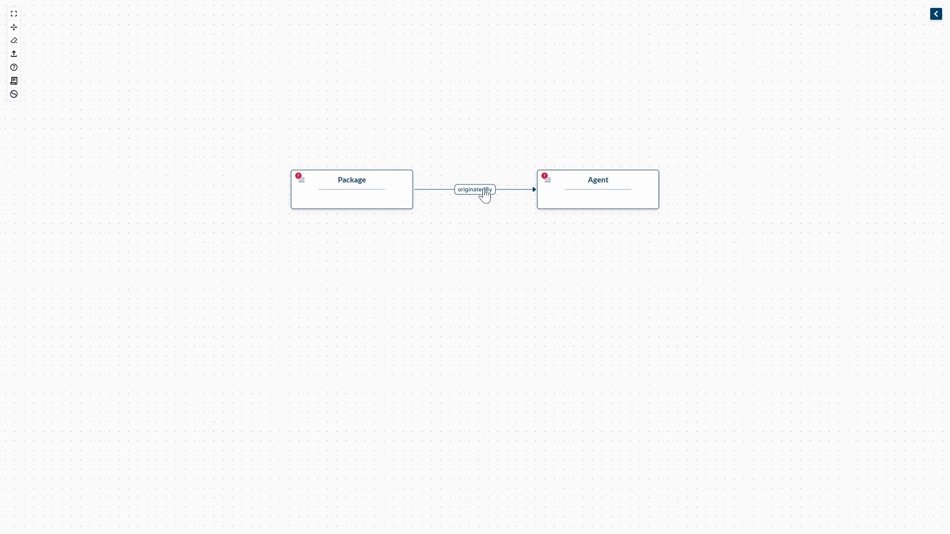
- Add a packageVersion value of 1.0.0 to the Package node and fold its details away
left_click(302, 179)
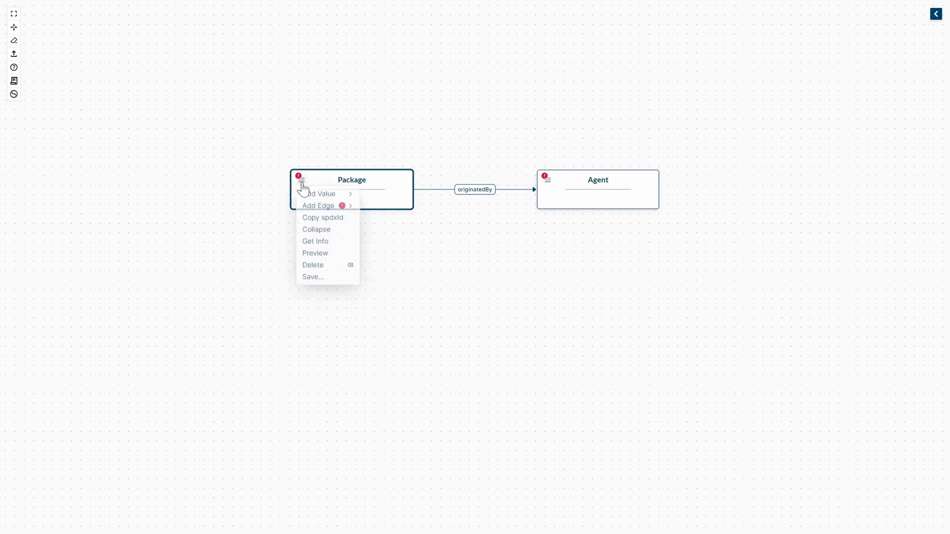
mouse_move(319, 193)
mouse_move(379, 193)
left_click(467, 228)
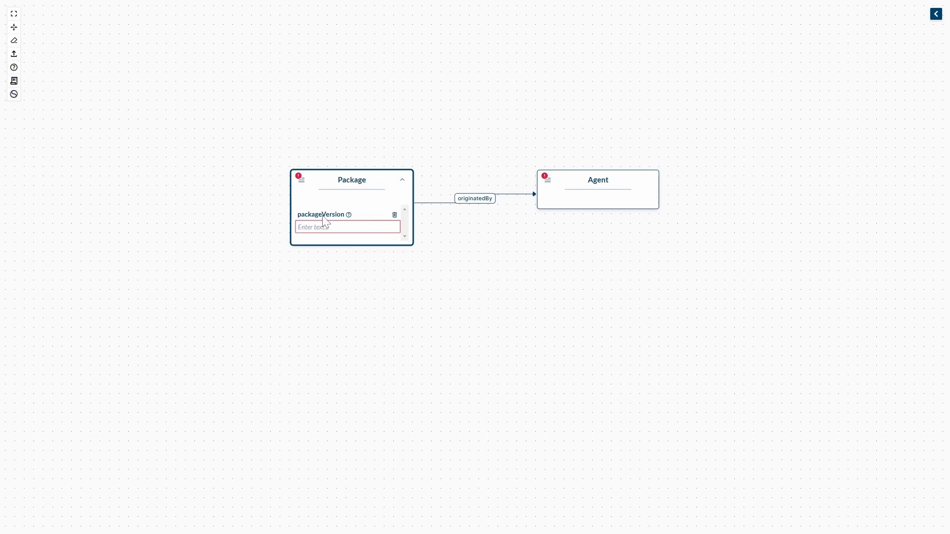
type("1.0.0")
left_click(453, 221)
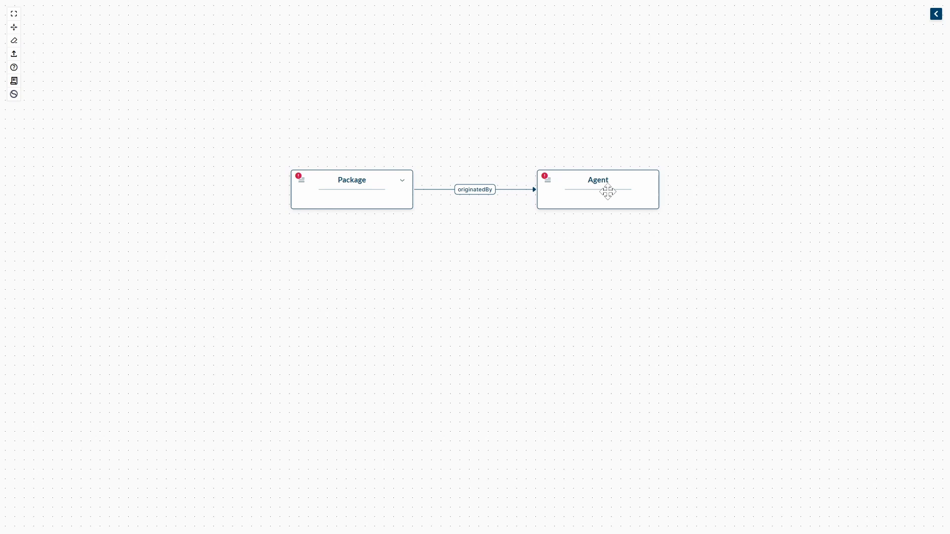
left_click(402, 181)
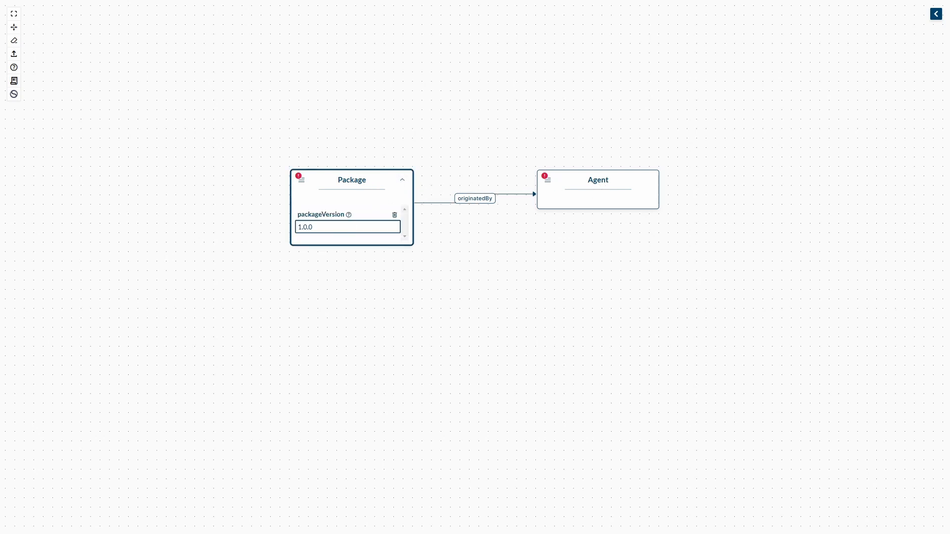
left_click(456, 223)
- Add an Agent element from the Core profile directly below the Package node
left_click(936, 14)
left_click(808, 78)
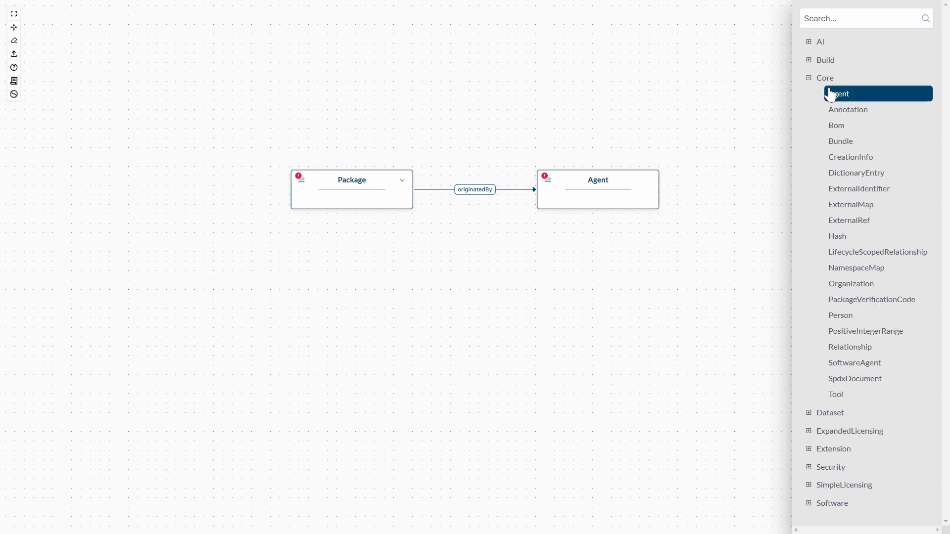
left_click_drag(830, 93, 356, 312)
- Add an externalIdentifier edge under Element from the lower Agent to a new ExternalIdentifier node beside it
left_click(301, 297)
mouse_move(327, 322)
mouse_move(381, 324)
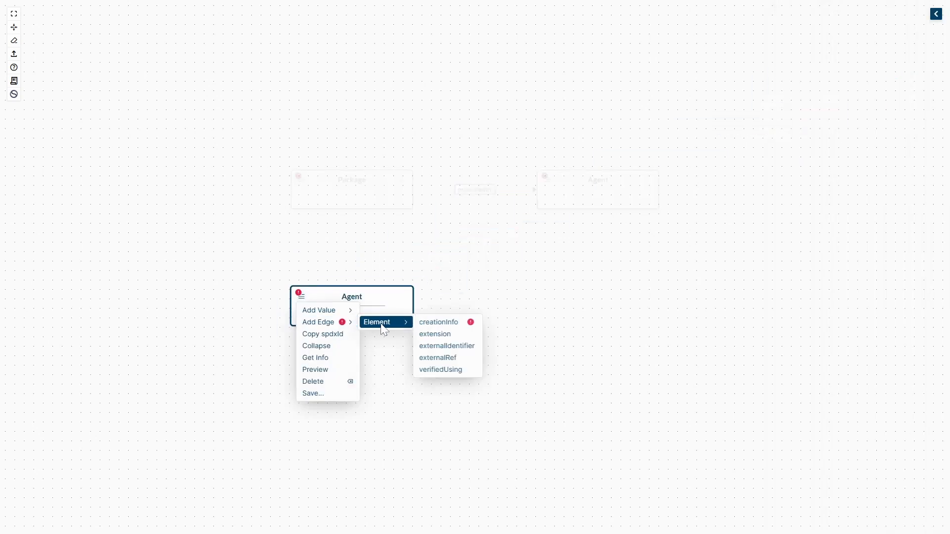
mouse_move(452, 350)
left_click(504, 345)
left_click(541, 310)
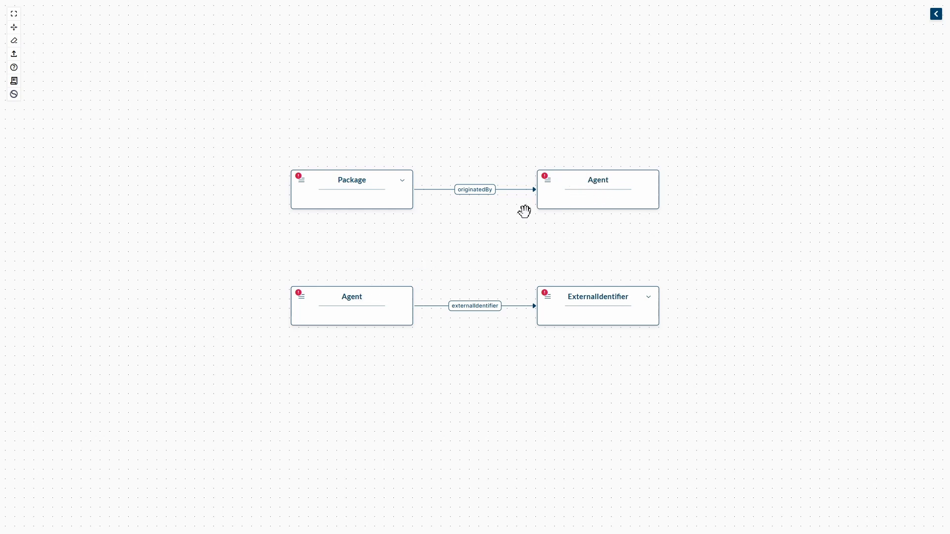
- Delete the Agent beside the Package and link the Package to the Agent below it with an originatedBy edge
left_click(590, 183)
key("BackSpace")
left_click(301, 181)
mouse_move(321, 206)
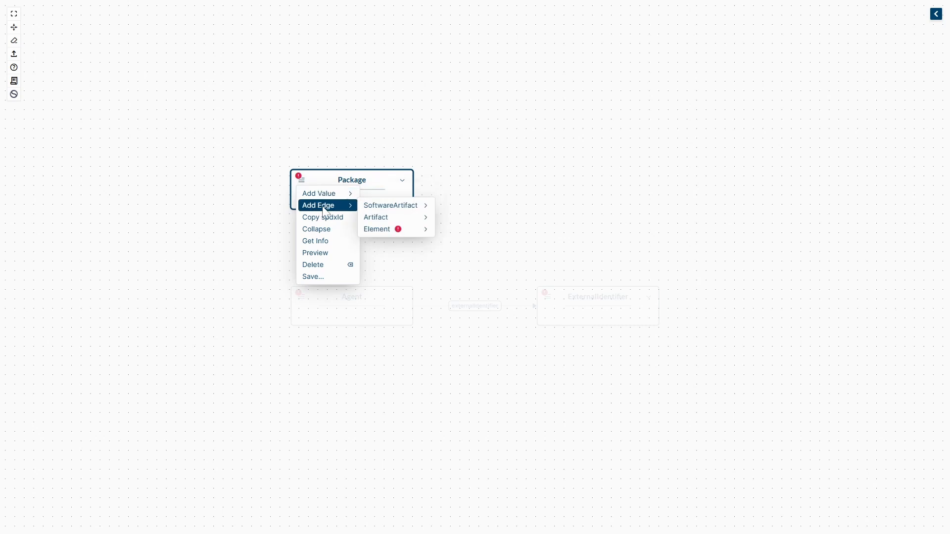
mouse_move(378, 216)
mouse_move(460, 216)
left_click(506, 216)
left_click(360, 294)
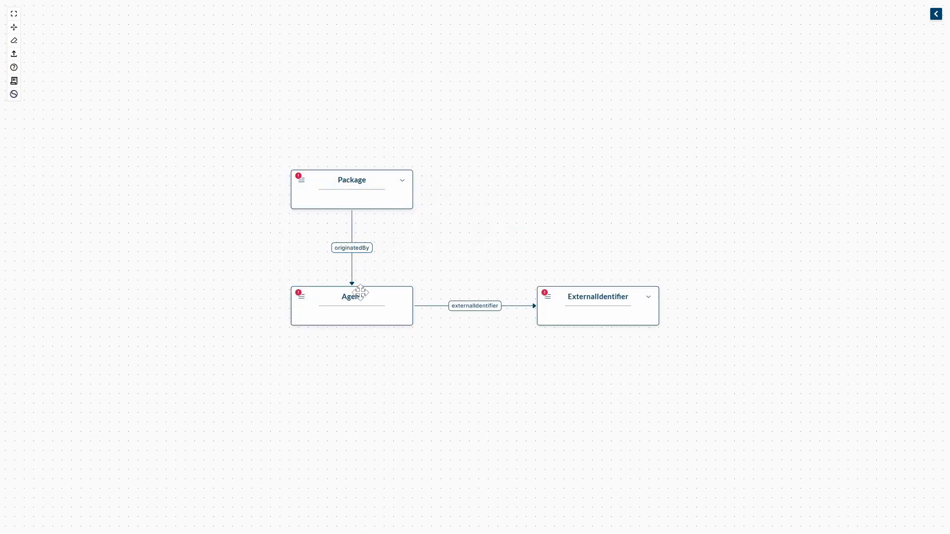
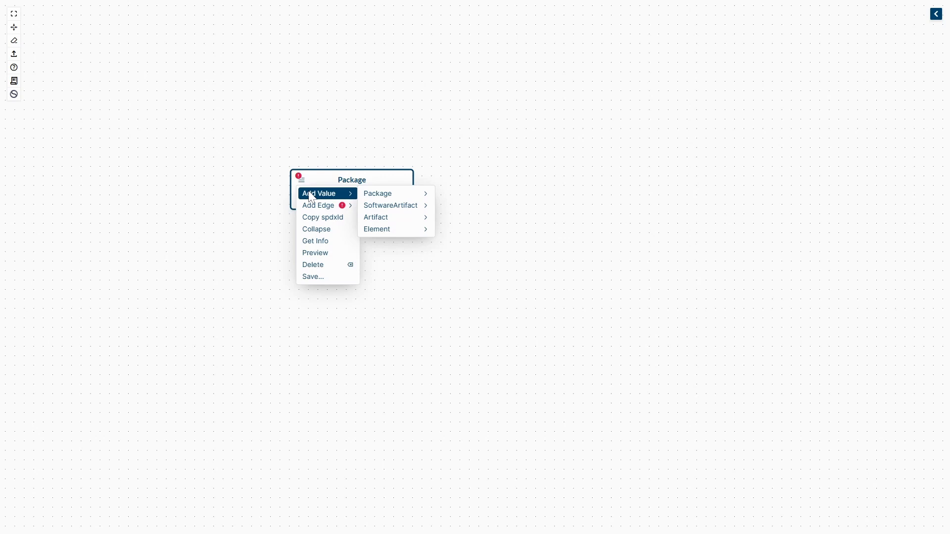
- Add a packageVersion value of 1.0.0 to the Package node
mouse_move(386, 197)
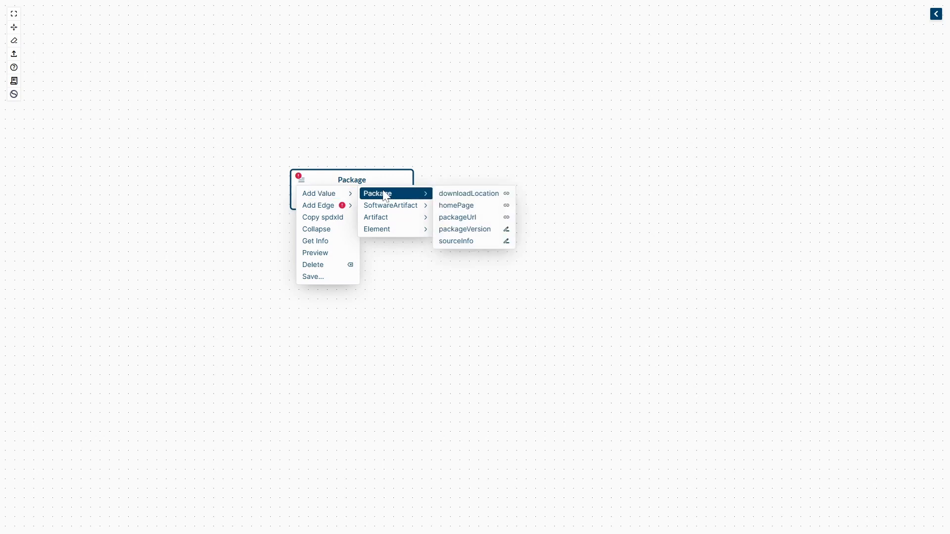
left_click(469, 229)
left_click(346, 227)
type("1.0.0")
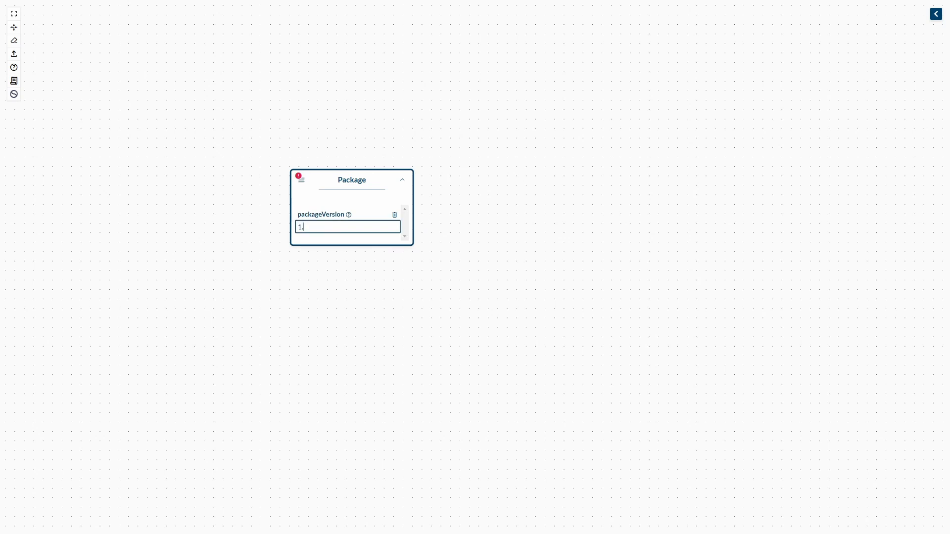
- Add an externalRef edge under Element from the Package to a new ExternalRef node beside it
left_click(302, 181)
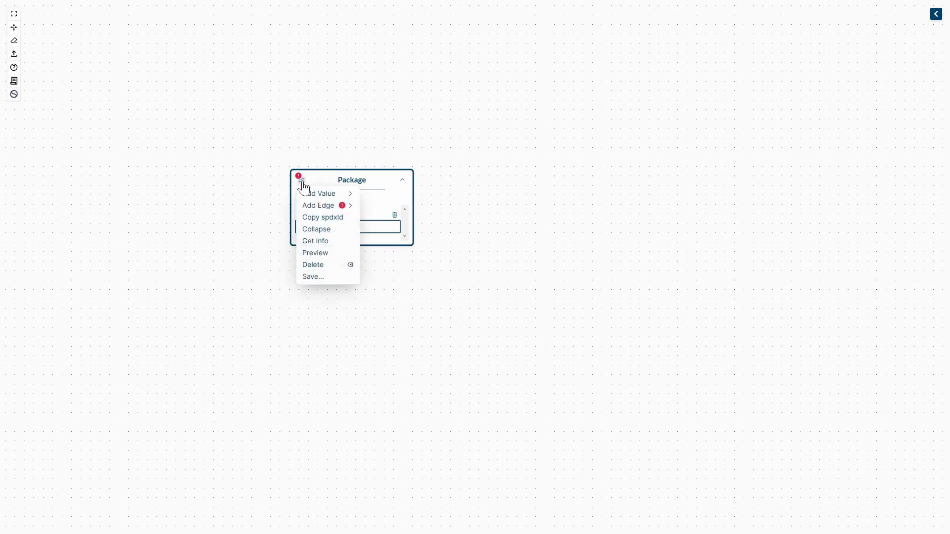
mouse_move(315, 197)
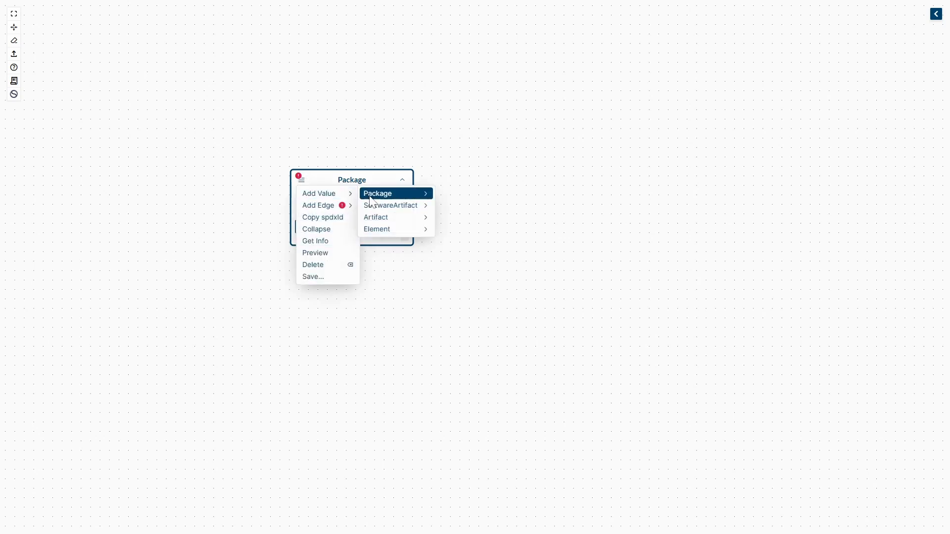
mouse_move(393, 211)
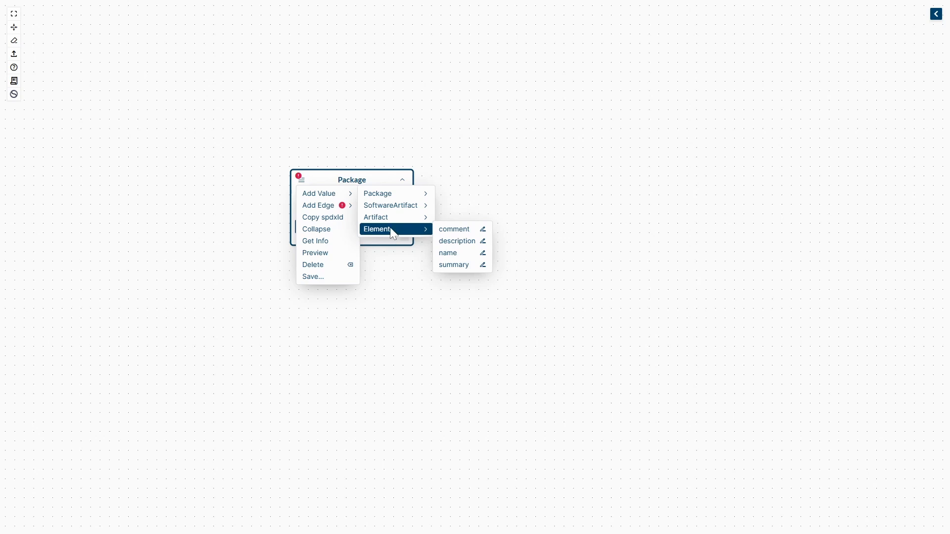
mouse_move(349, 211)
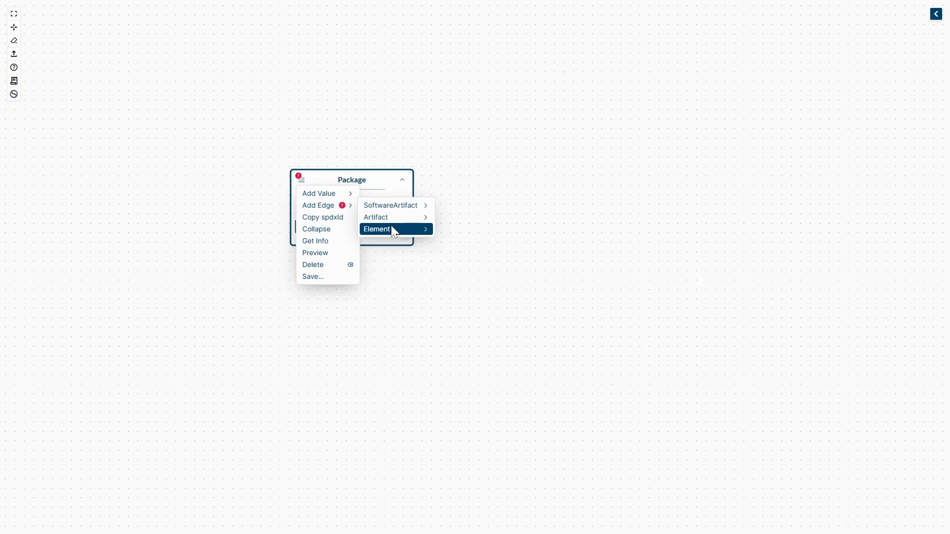
left_click(456, 263)
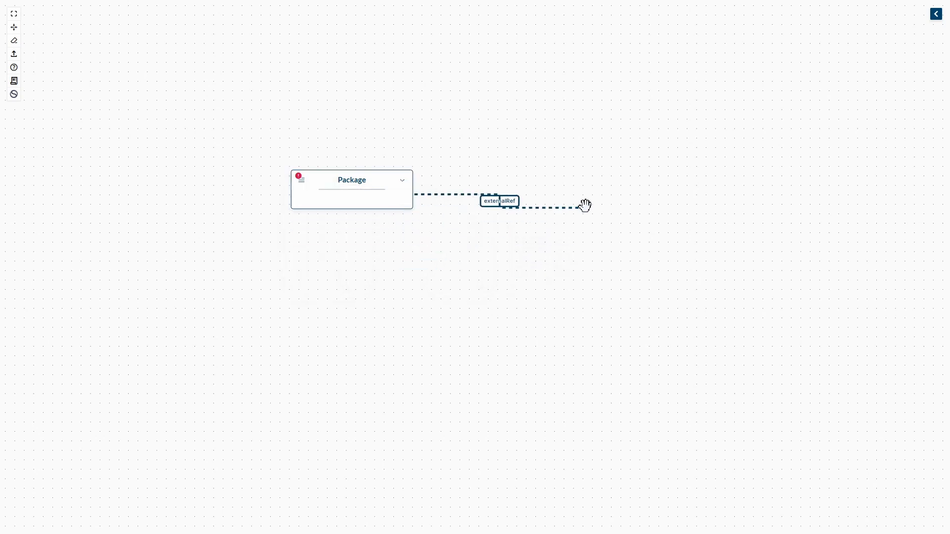
left_click(596, 192)
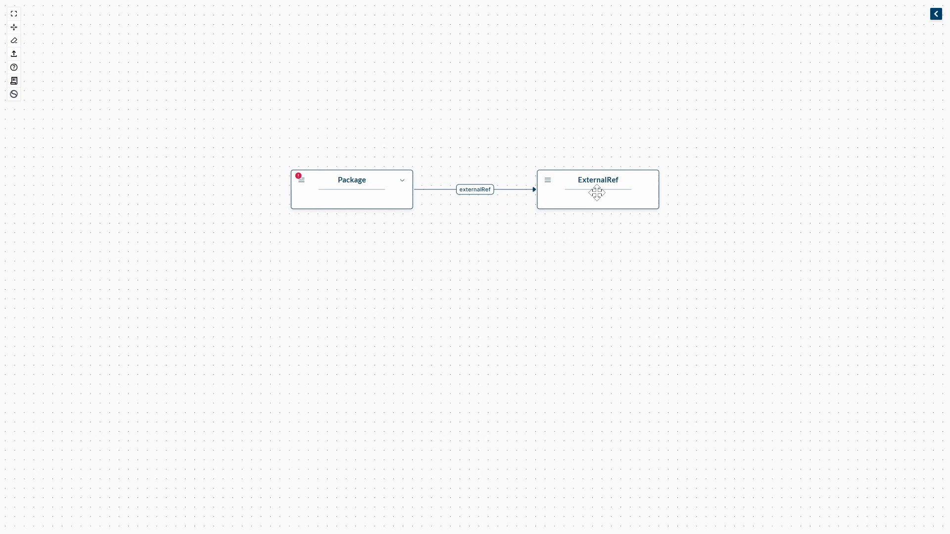
- Add an ExternalRef element from the Core profile below the Package and link the Package to it with an externalRef edge
left_click(936, 14)
left_click(824, 78)
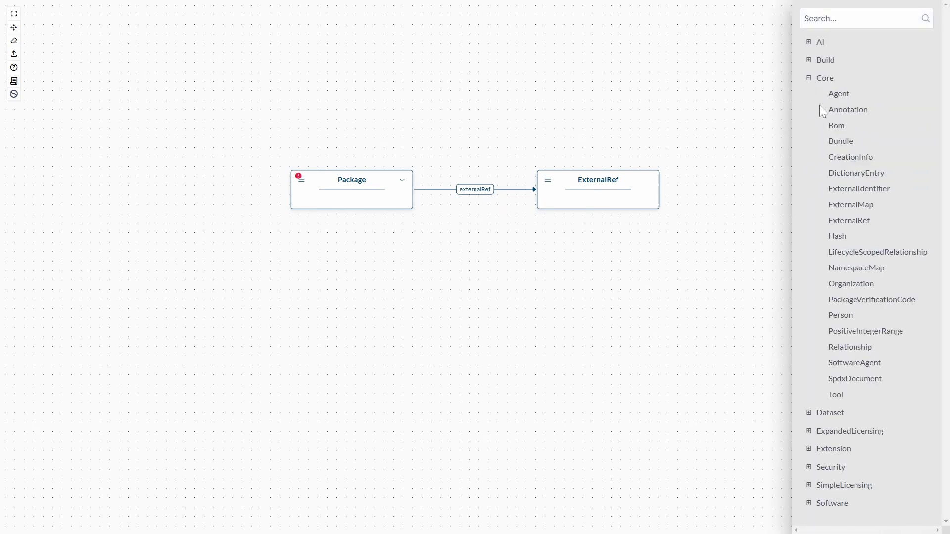
left_click(848, 220)
left_click(346, 356)
left_click(302, 181)
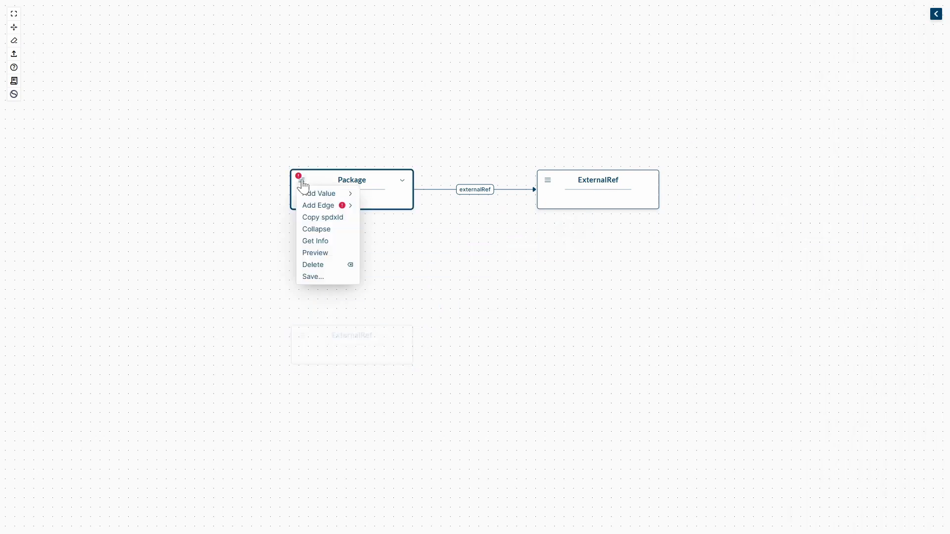
mouse_move(381, 229)
left_click(460, 253)
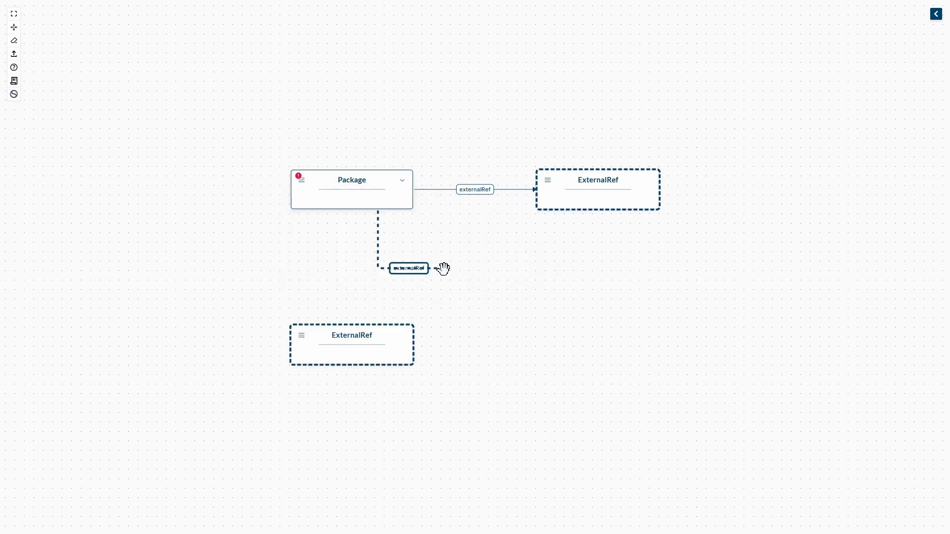
left_click(360, 333)
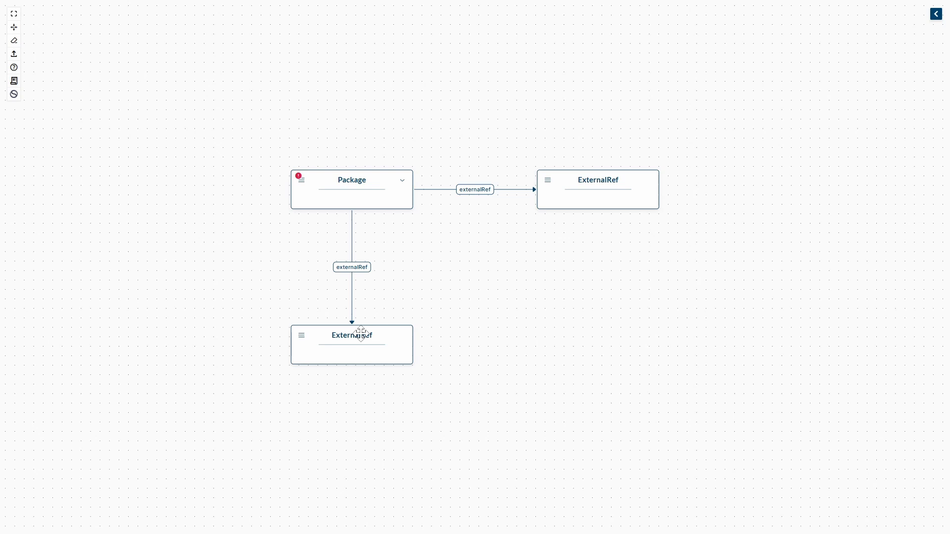
- Delete both ExternalRef nodes, the one below the Package and the one beside it
left_click(361, 333)
key("Delete")
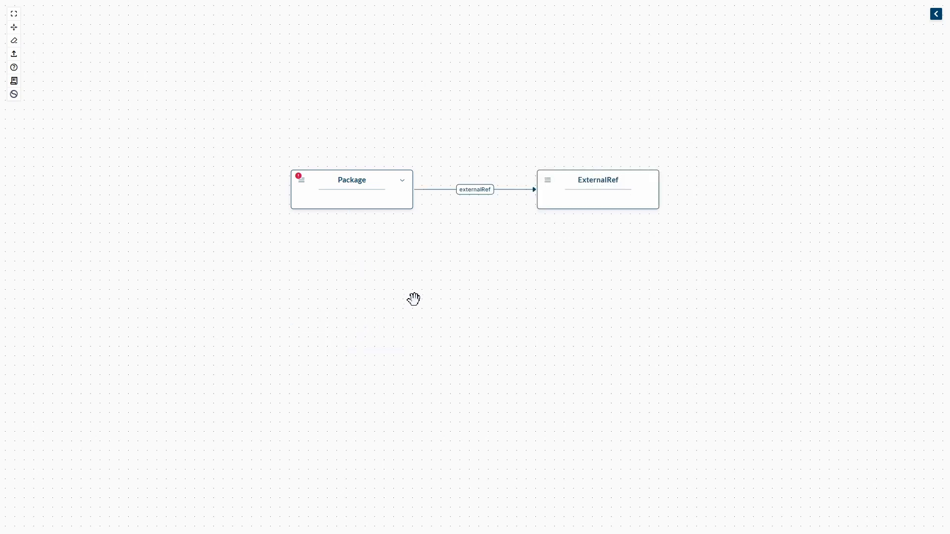
left_click(577, 202)
key("Delete")
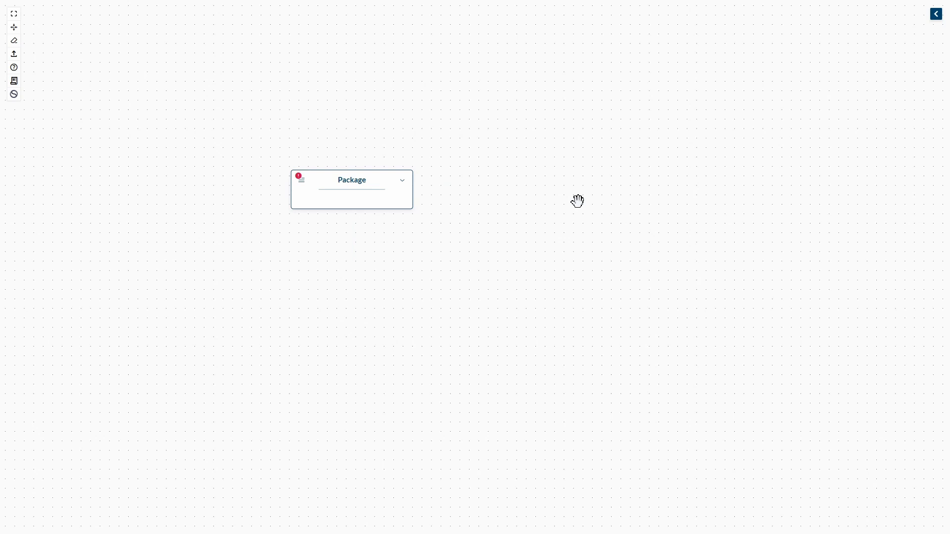
- Add a Person element from the Core profile beside the Package and link the Package to it with an originatedBy edge under Artifact
left_click(937, 14)
left_click_drag(841, 315, 555, 197)
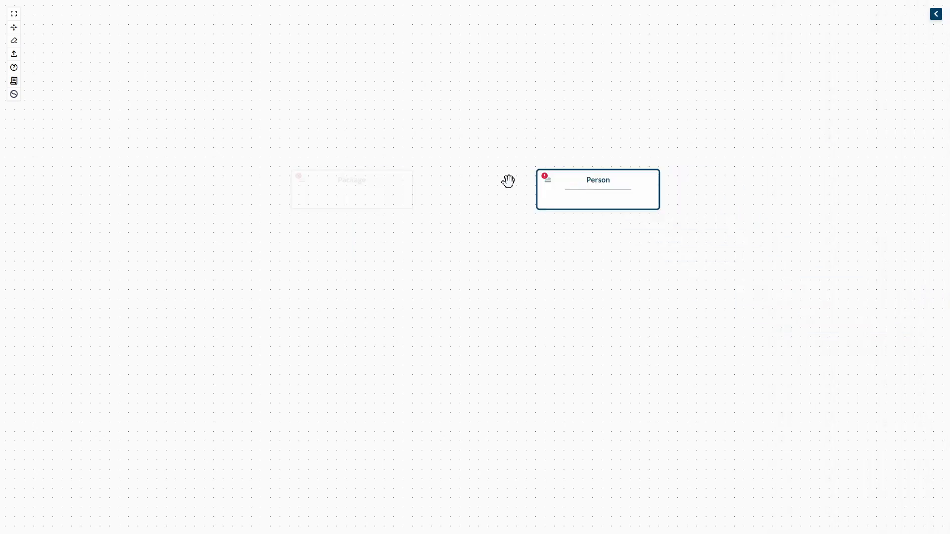
left_click(299, 183)
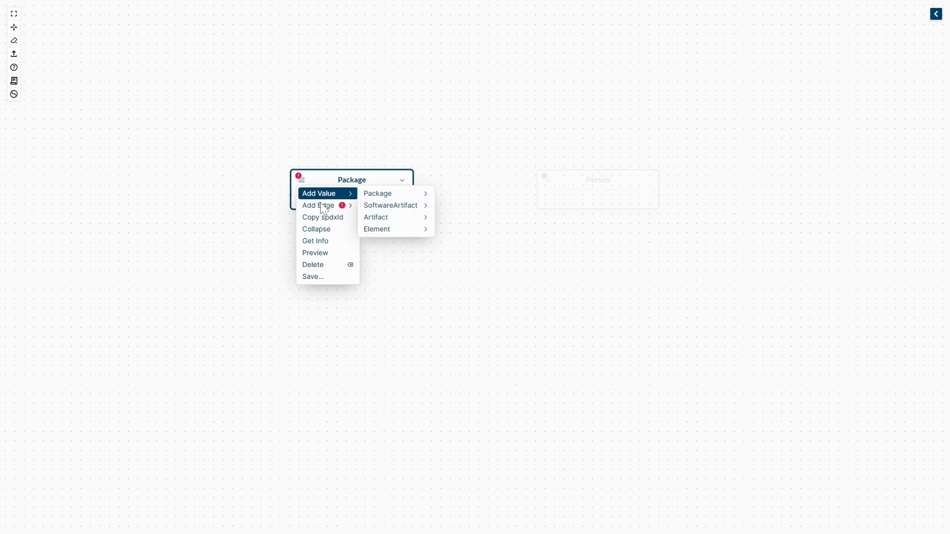
mouse_move(347, 206)
mouse_move(387, 223)
left_click(459, 217)
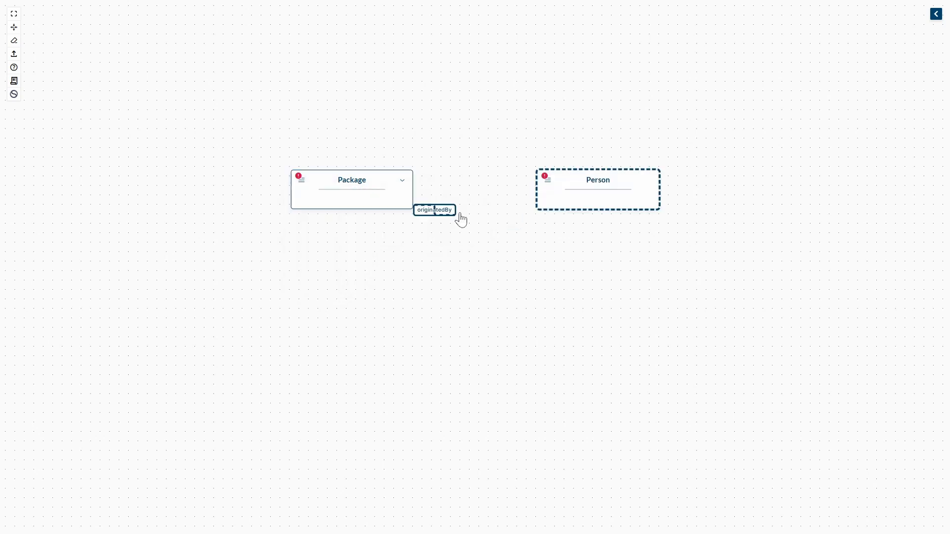
left_click(559, 188)
- Check the target class of the Package's originatedBy edge, and read the class information for Package and its parent SoftwareArtifact
left_click(301, 180)
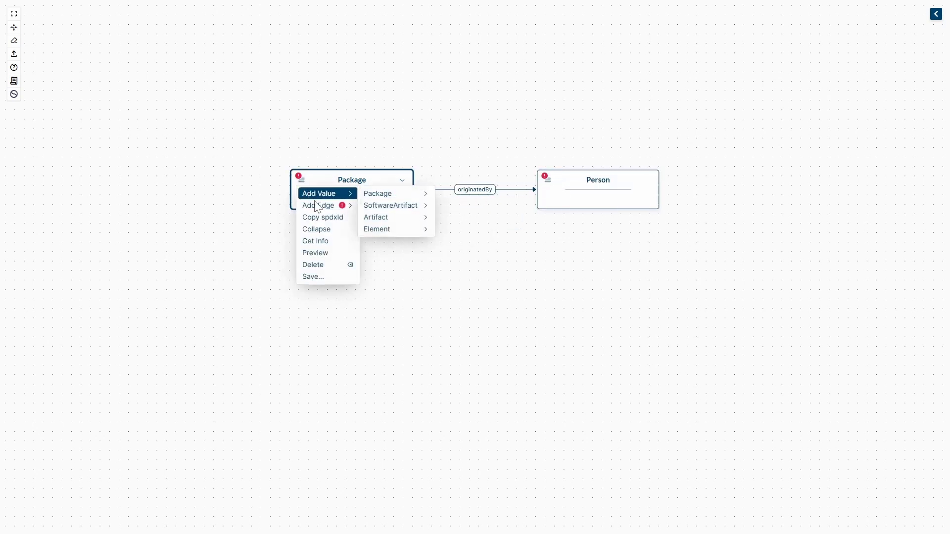
mouse_move(341, 206)
mouse_move(376, 222)
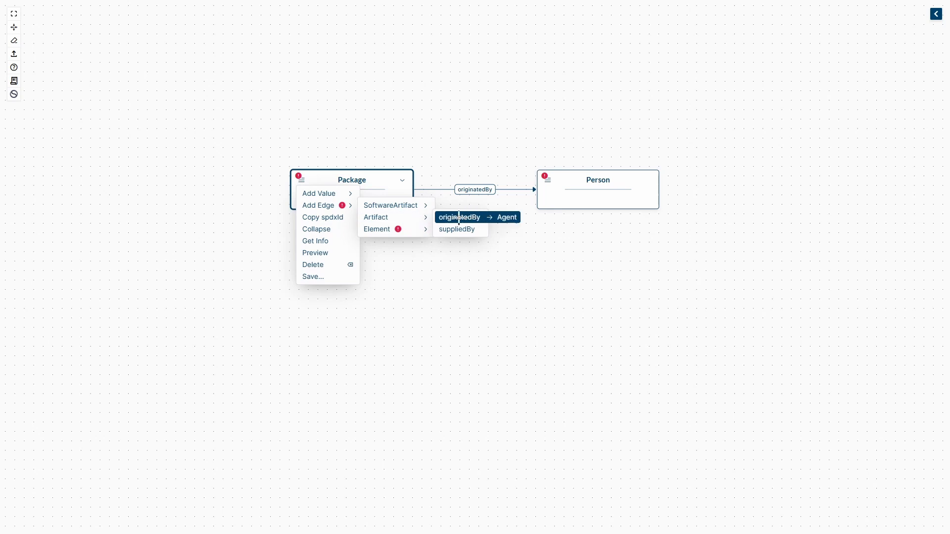
left_click(321, 245)
left_click(397, 464)
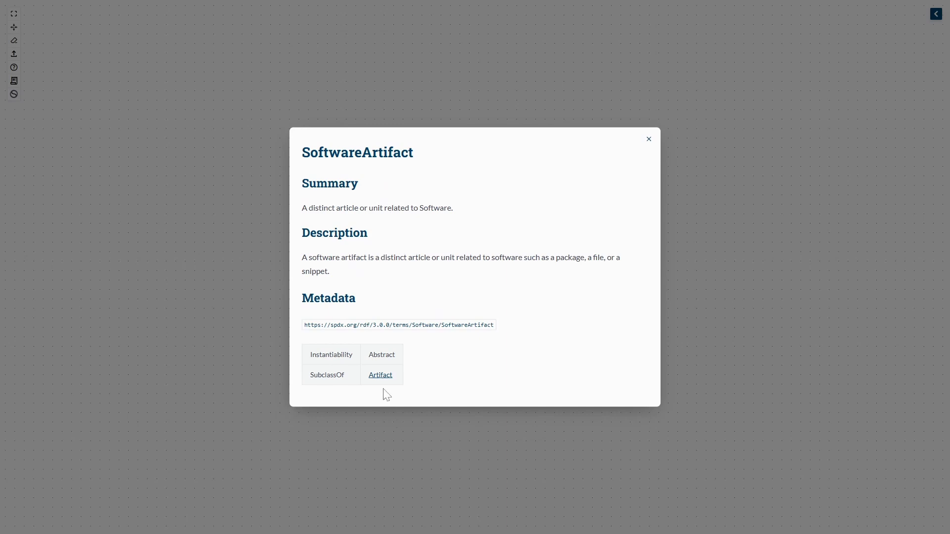
left_click(721, 284)
- Read the Person node's class information and delete the Person node
left_click(548, 180)
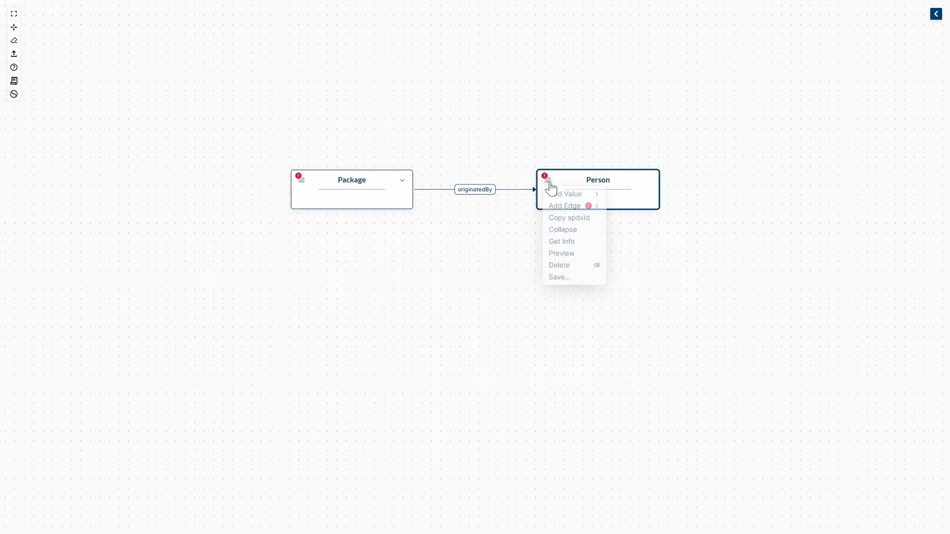
left_click(564, 241)
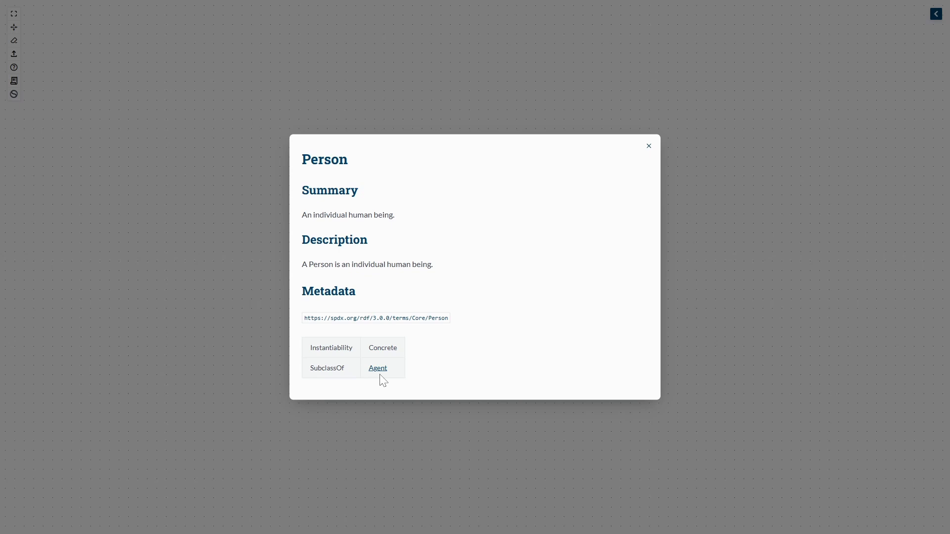
left_click(703, 265)
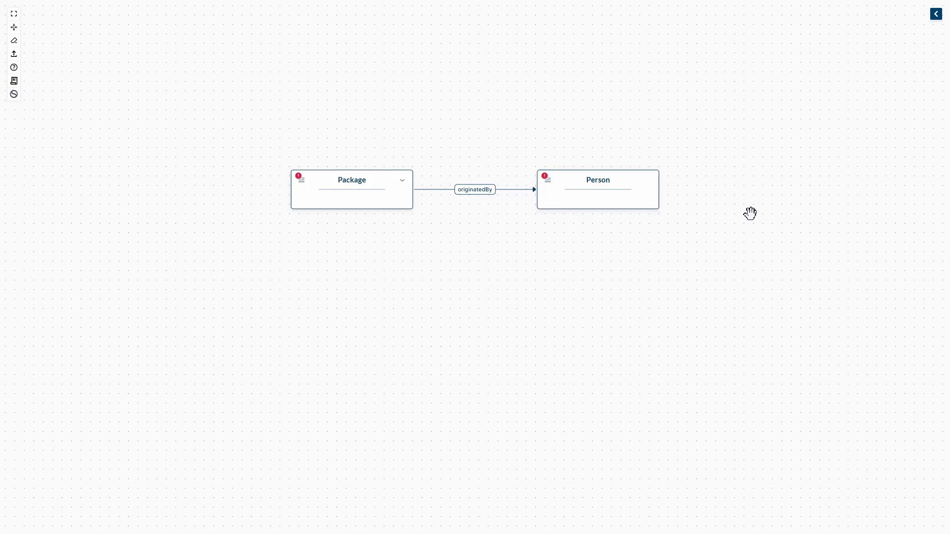
left_click(631, 186)
key("Delete")
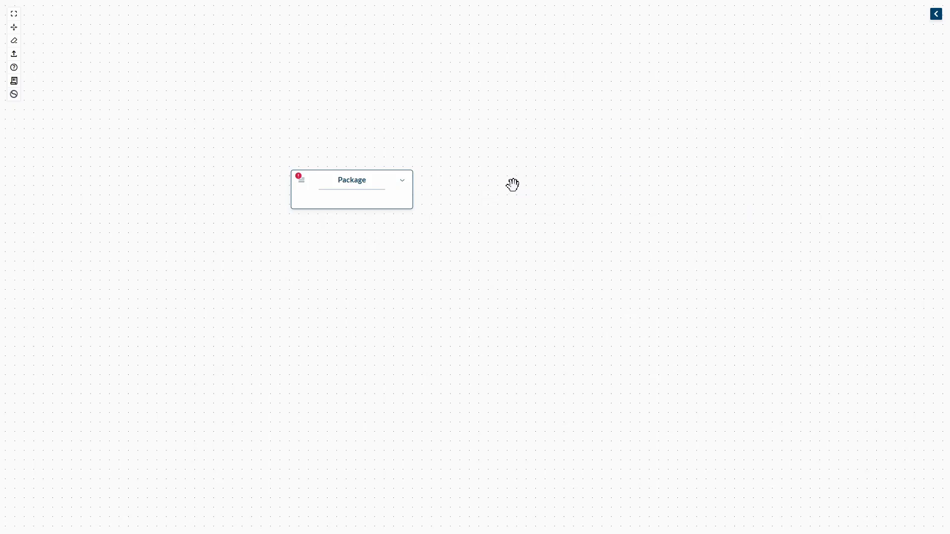
- Try to add a verifiedUsing edge under Element from the Package to the empty canvas beside it
left_click(302, 182)
mouse_move(401, 236)
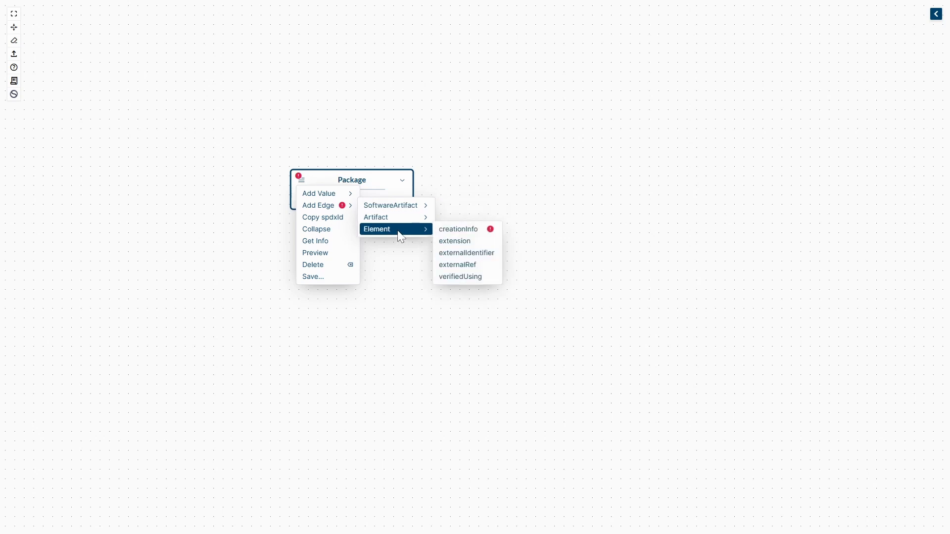
left_click(468, 280)
left_click(619, 186)
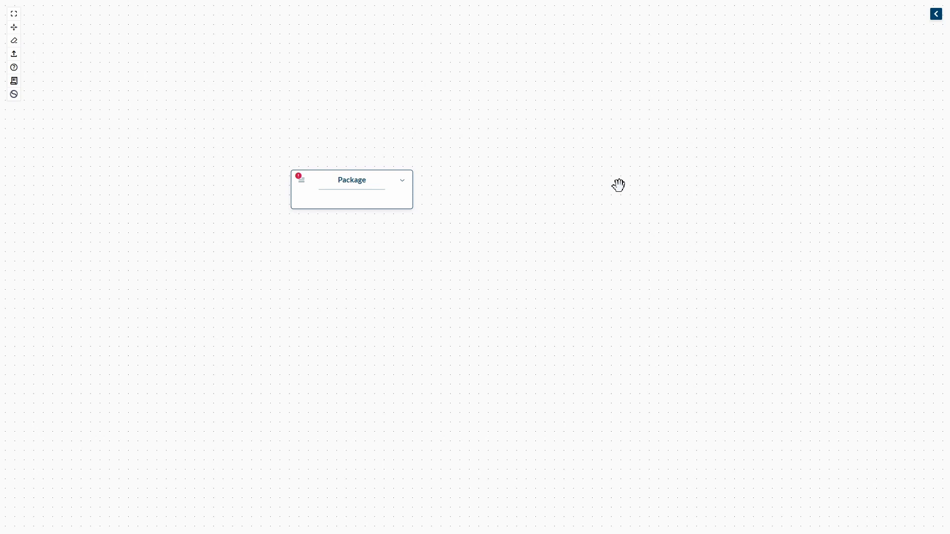
left_click(301, 180)
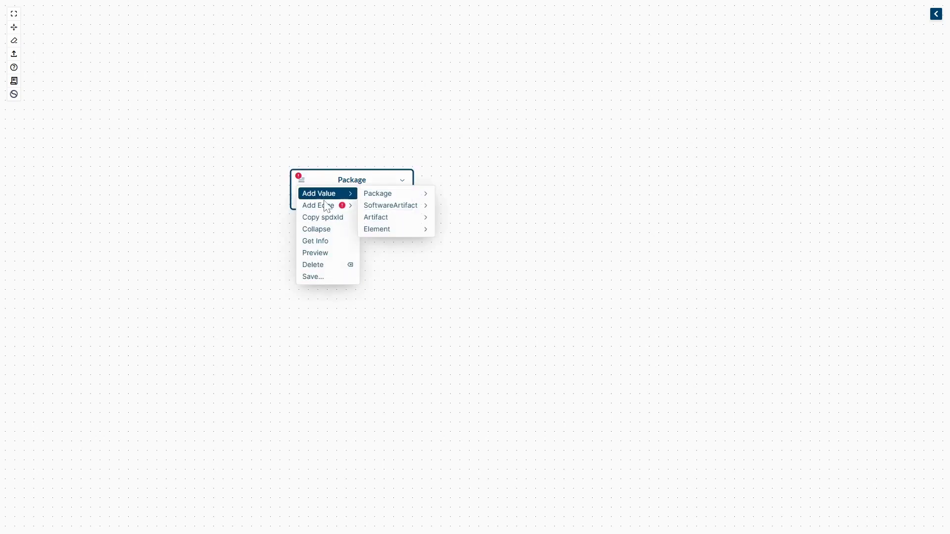
mouse_move(332, 206)
mouse_move(394, 230)
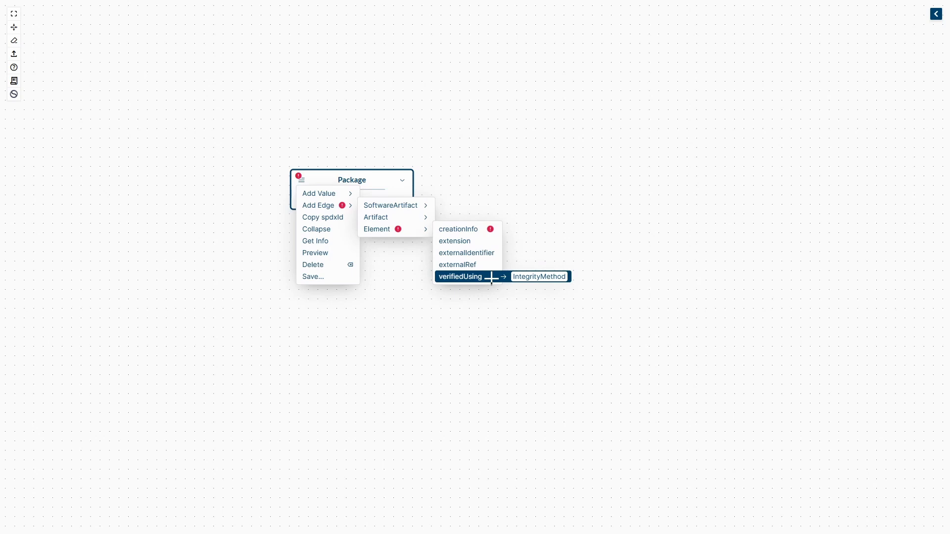
left_click(604, 203)
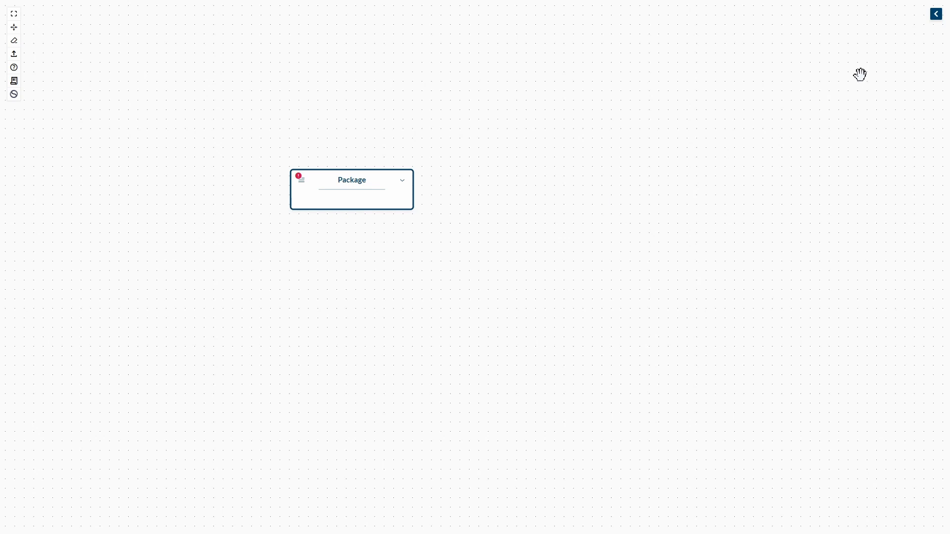
- Add a Hash element from the Core profile beside the Package and link the Package to it with a verifiedUsing edge
left_click(936, 14)
left_click_drag(860, 235, 599, 193)
left_click(303, 182)
mouse_move(319, 205)
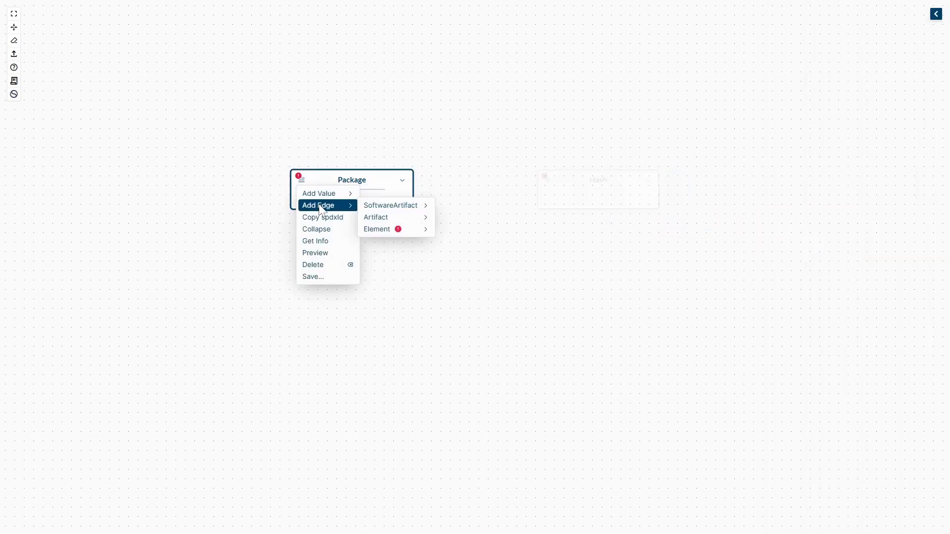
mouse_move(414, 235)
left_click(460, 276)
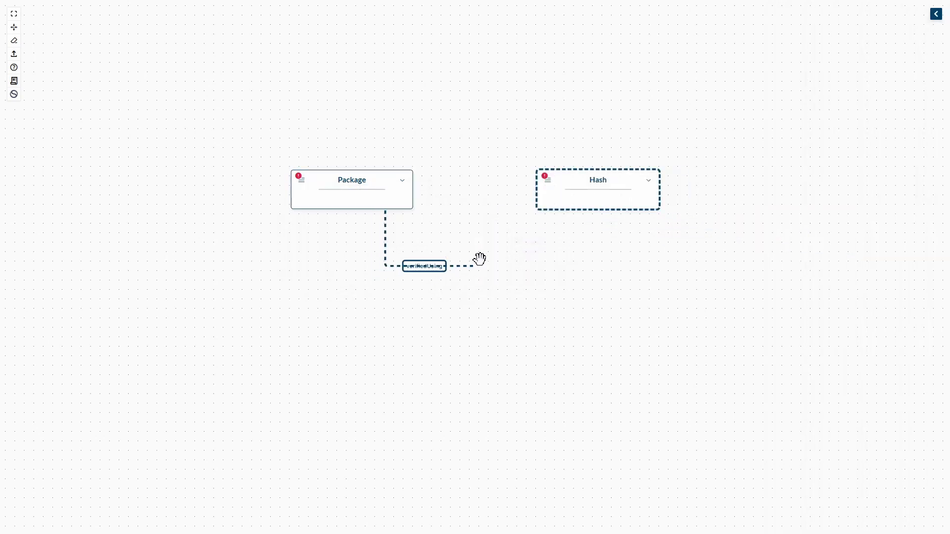
left_click(566, 201)
- Follow the Package's class information through its parent classes SoftwareArtifact, Artifact and Element, and open the Hash node's class information
left_click(301, 180)
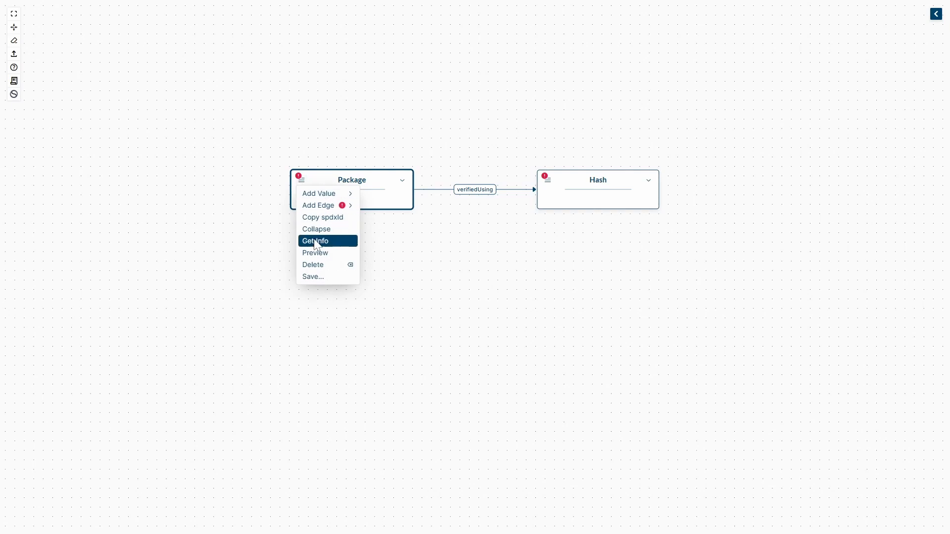
left_click(319, 240)
left_click(388, 467)
left_click(377, 378)
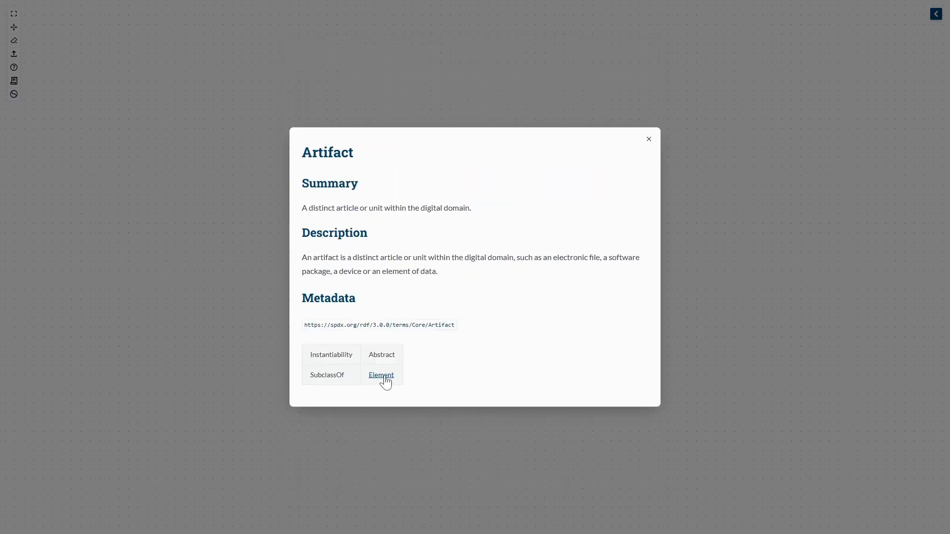
left_click(384, 378)
key("Escape")
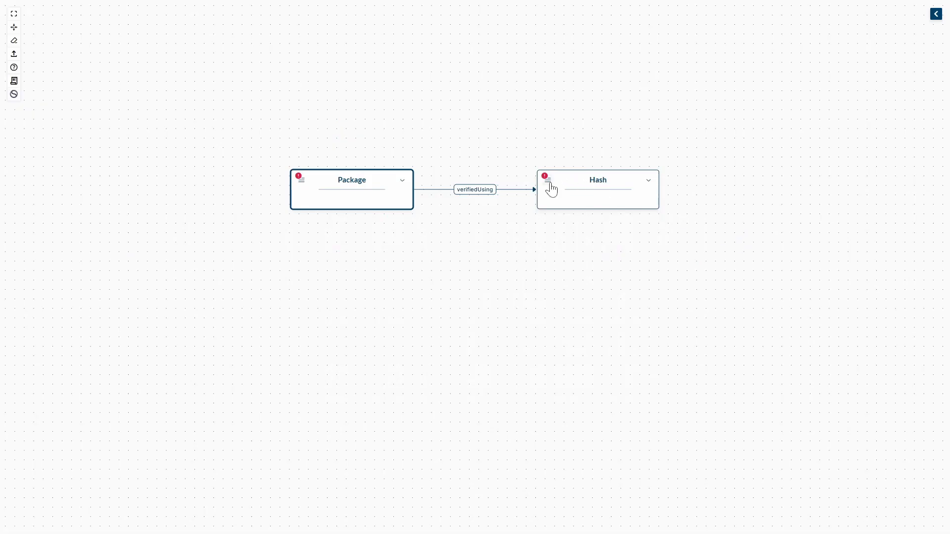
left_click(547, 184)
left_click(561, 216)
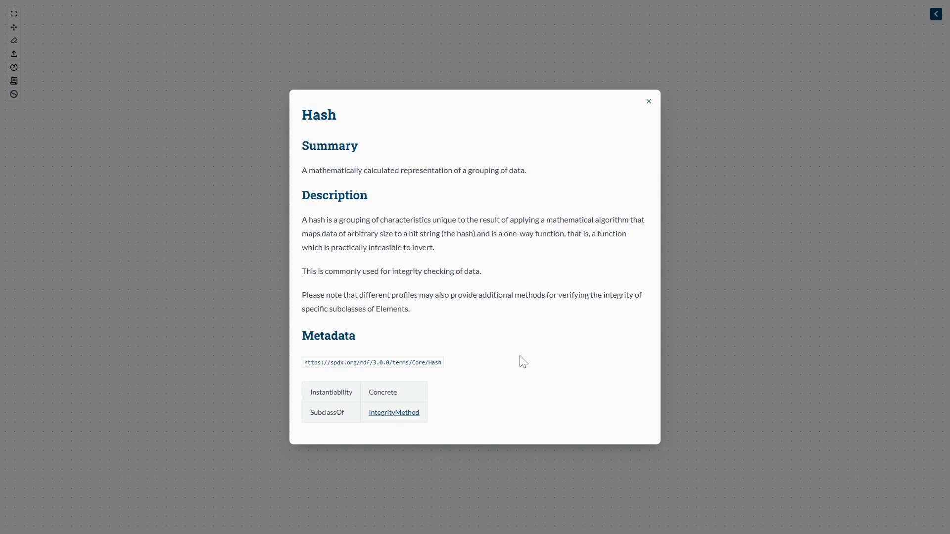
- Delete the Hash node and view the Package class values that can be added to the Package node
left_click(668, 213)
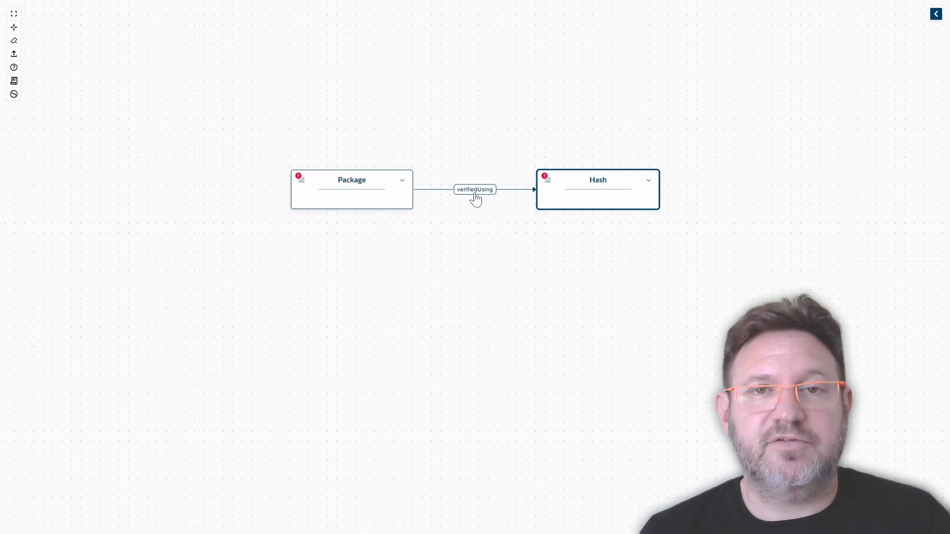
key("Delete")
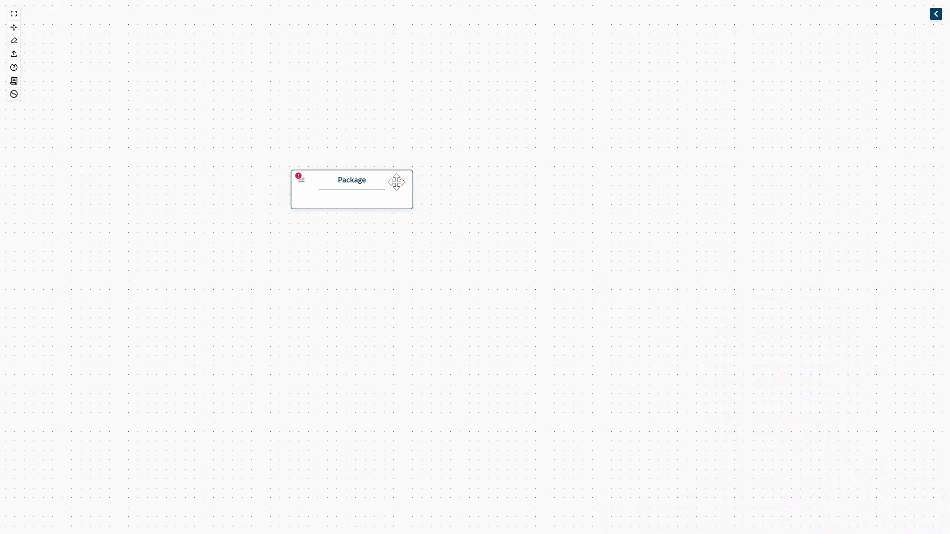
left_click(301, 179)
mouse_move(320, 197)
mouse_move(382, 194)
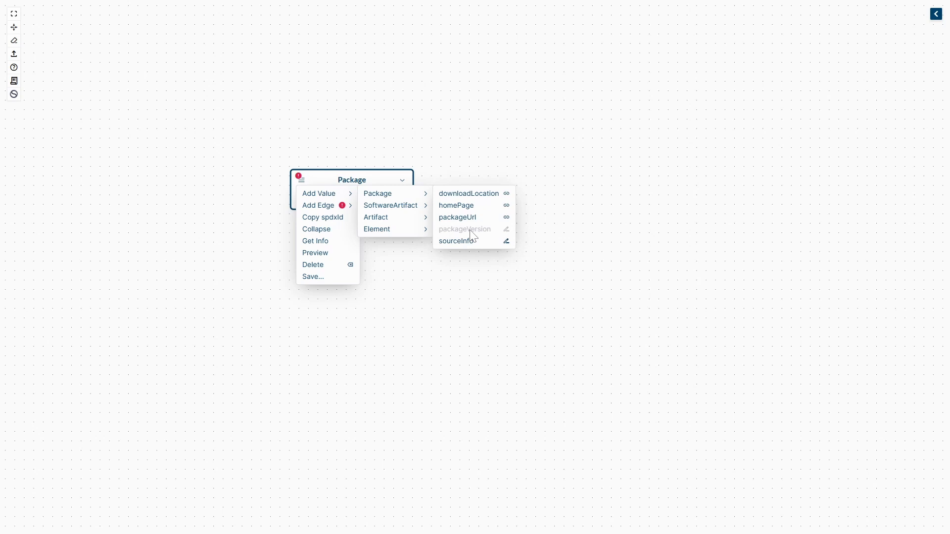
left_click(617, 182)
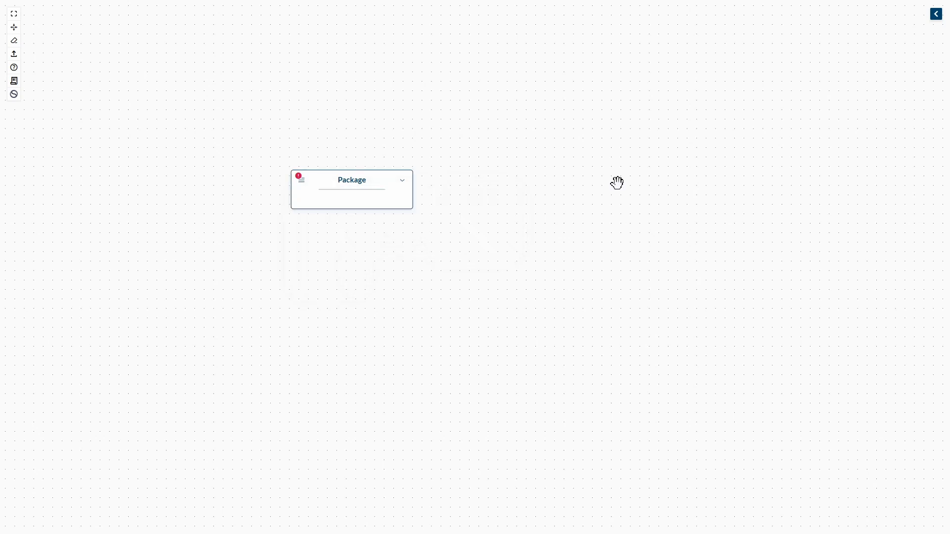
- Add a Build element from the Build profile beside the Package
left_click(937, 18)
left_click(843, 77)
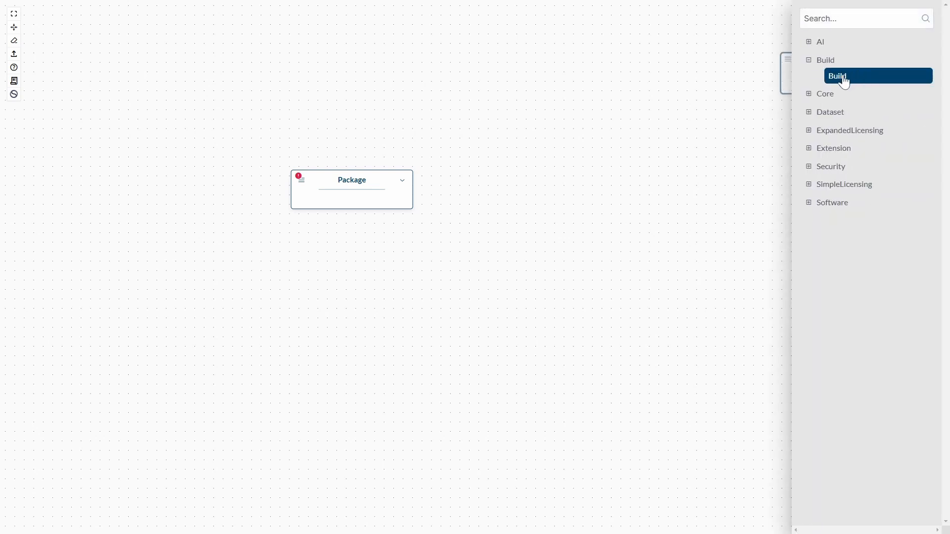
left_click_drag(845, 81, 615, 186)
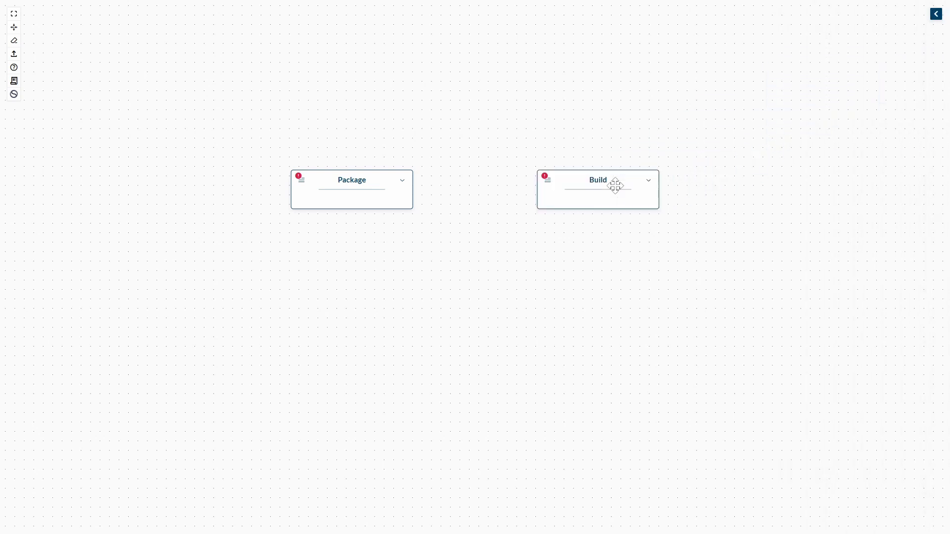
- Add a buildStartTime value to the Build node and set it to the current date and time, 09/08/2024 12:17:20 AM
left_click(649, 181)
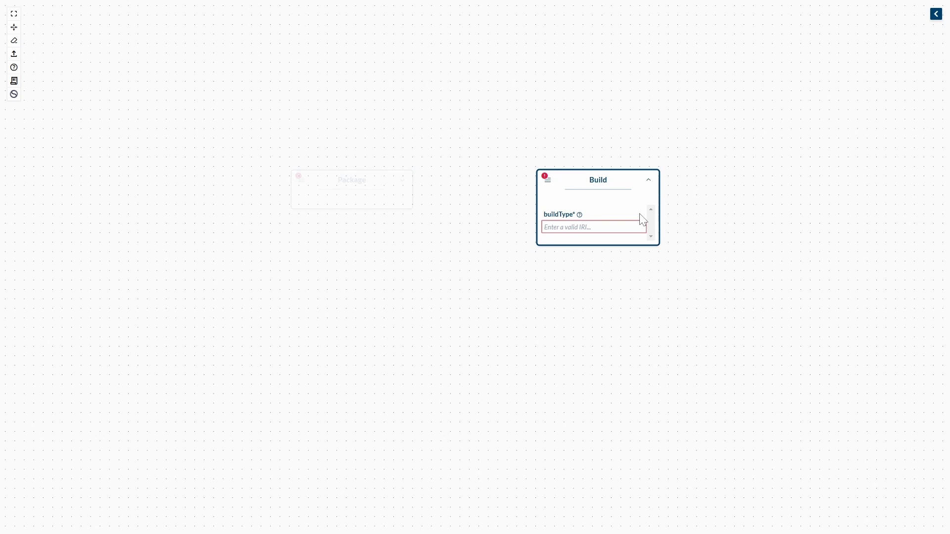
left_click(548, 182)
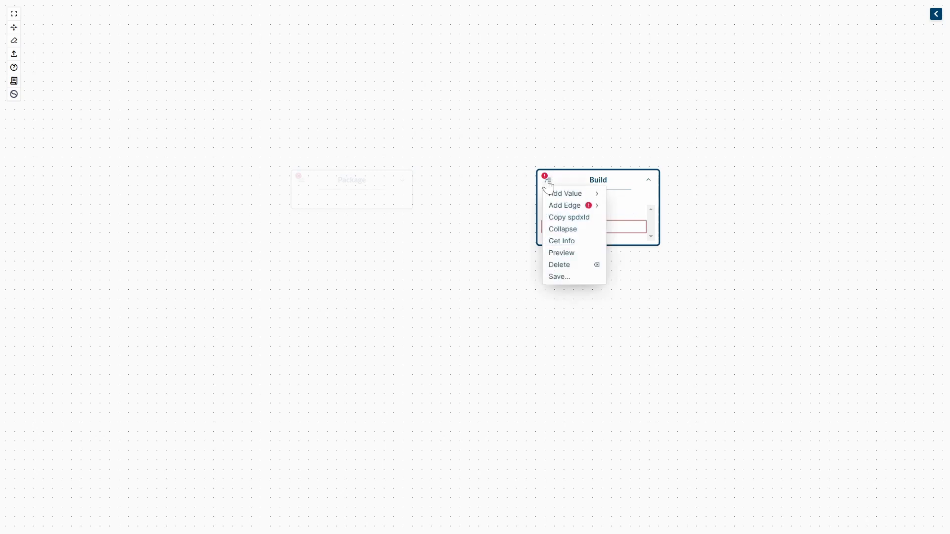
mouse_move(567, 197)
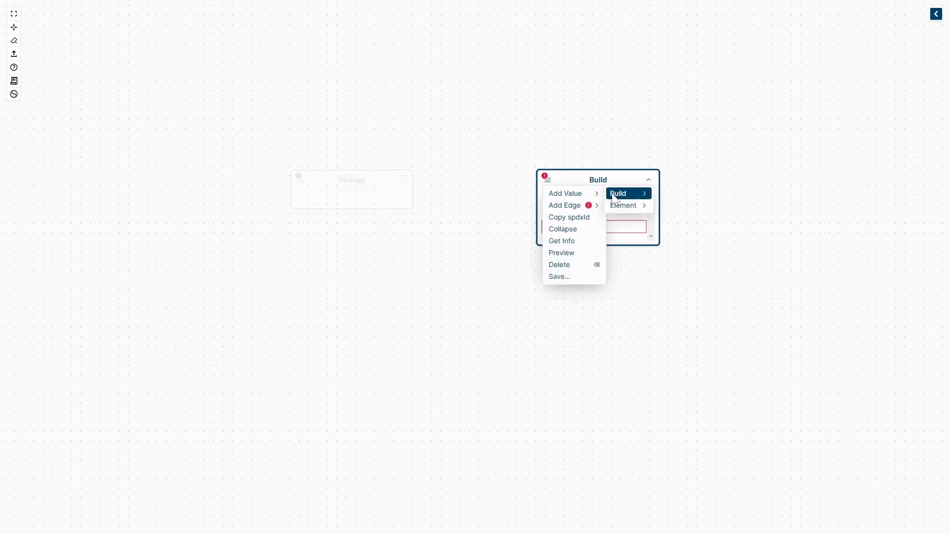
mouse_move(628, 198)
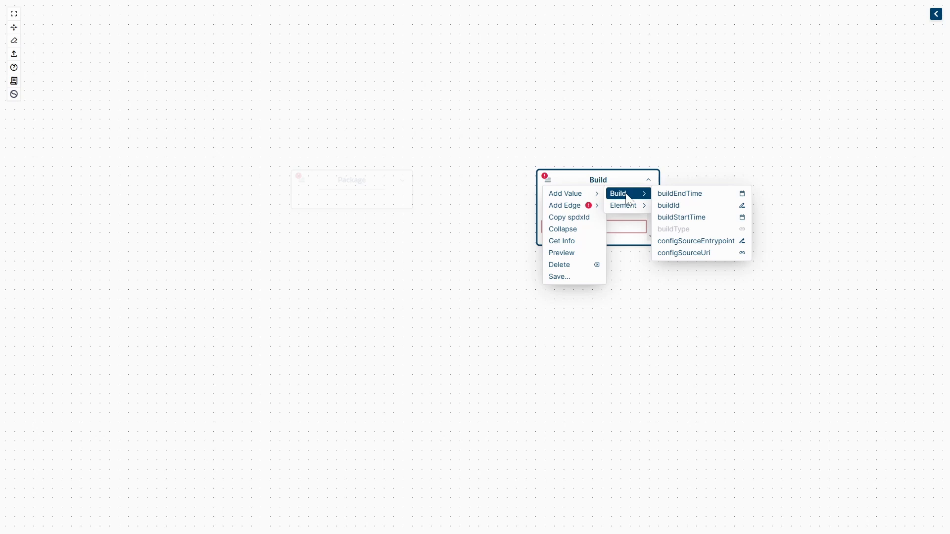
left_click(682, 219)
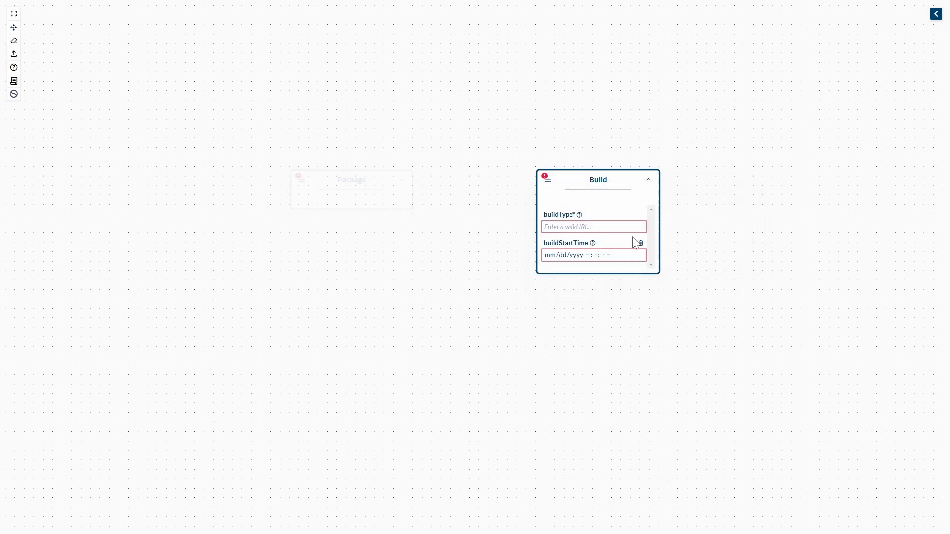
left_click(596, 255)
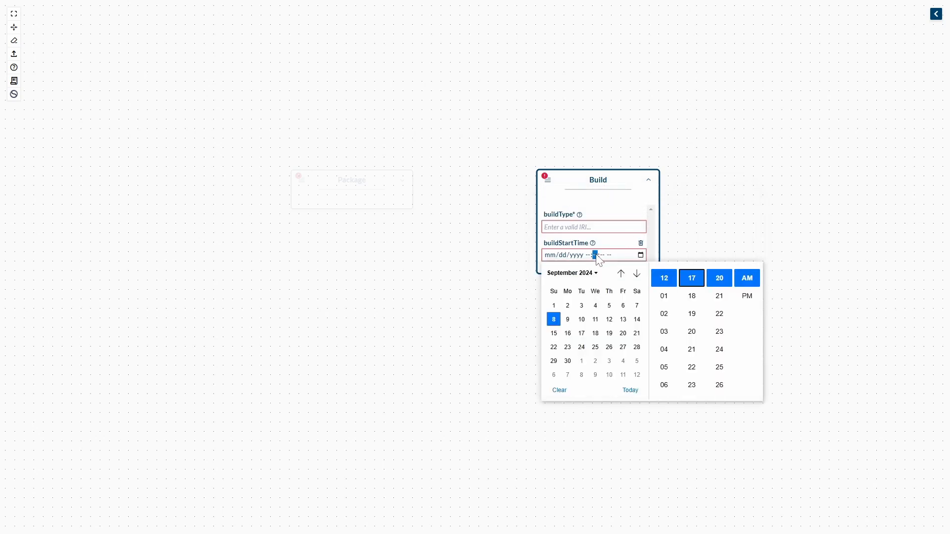
left_click(631, 391)
left_click(672, 197)
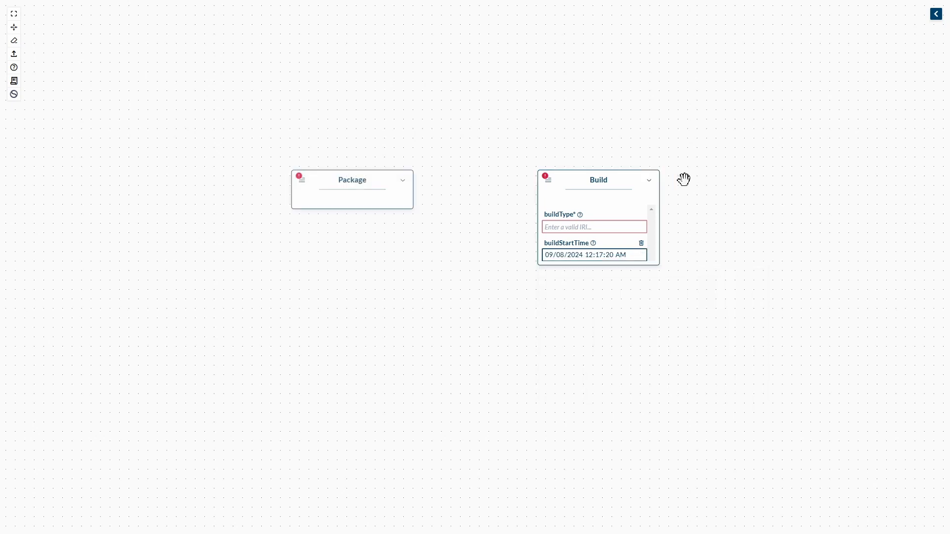
- Delete the Build node and create a CreationInfo node beside the Package through its creationInfo edge under Element
left_click(649, 180)
key("Delete")
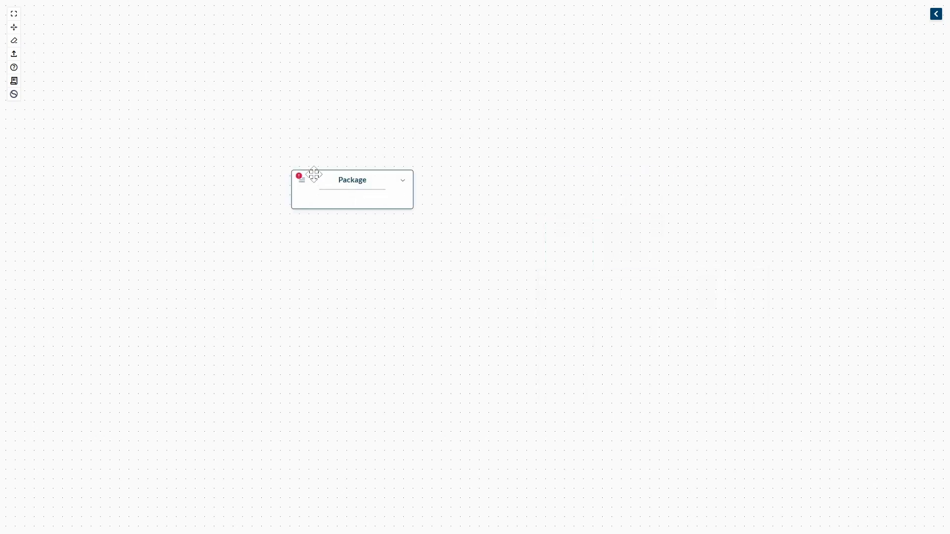
left_click(302, 180)
mouse_move(326, 206)
mouse_move(399, 233)
left_click(459, 229)
- Expand the CreationInfo node and enter 3.0.0 as its specVersion
left_click(648, 182)
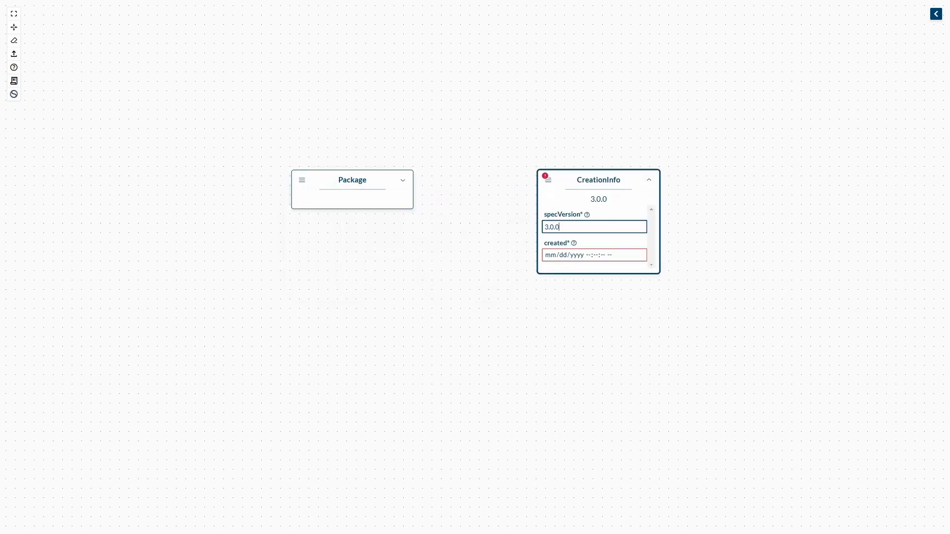
key("BackSpace")
type("0")
left_click(673, 187)
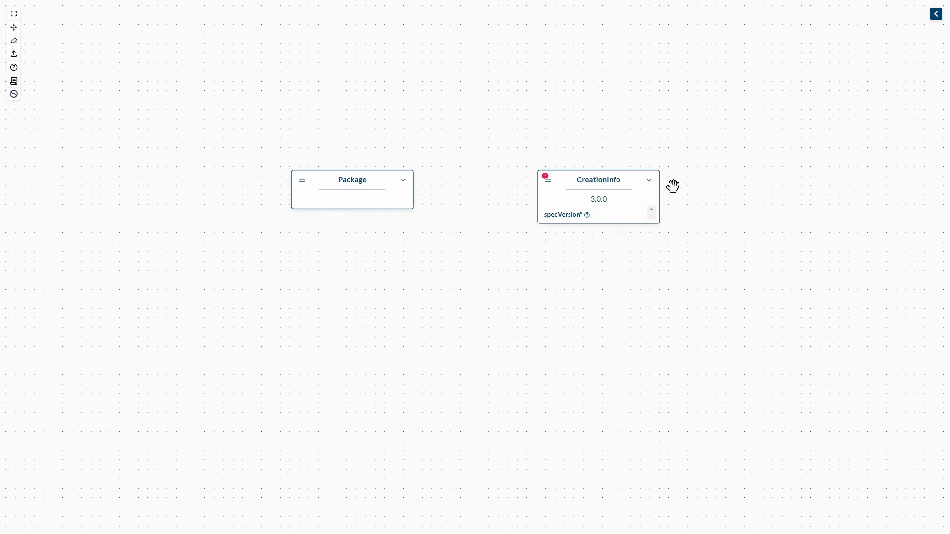
- Delete the CreationInfo node and add a Hash element from the Core profile beside the Package
left_click(638, 187)
key("BackSpace")
left_click(936, 14)
left_click(824, 93)
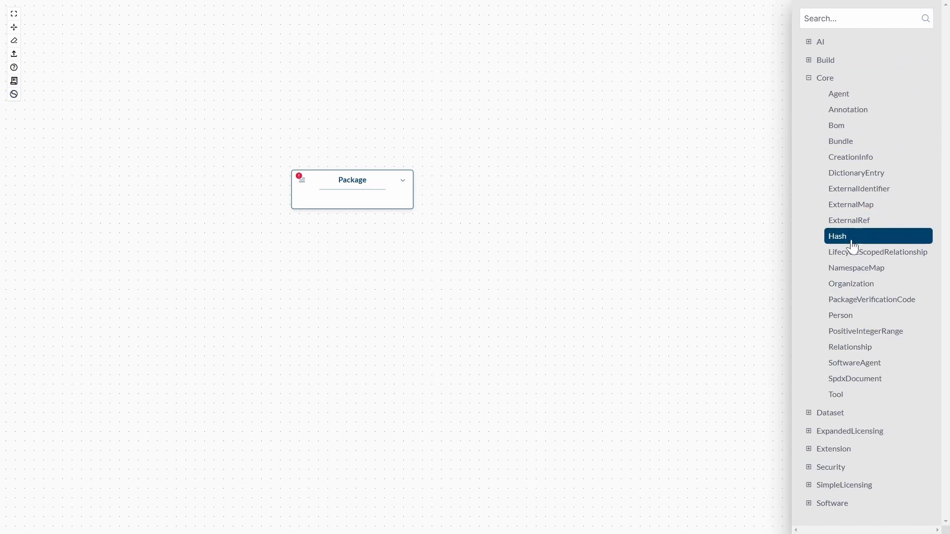
left_click_drag(830, 242, 626, 180)
- Set the Hash node's algorithm to sha256 and remove the node from the graph
left_click(648, 182)
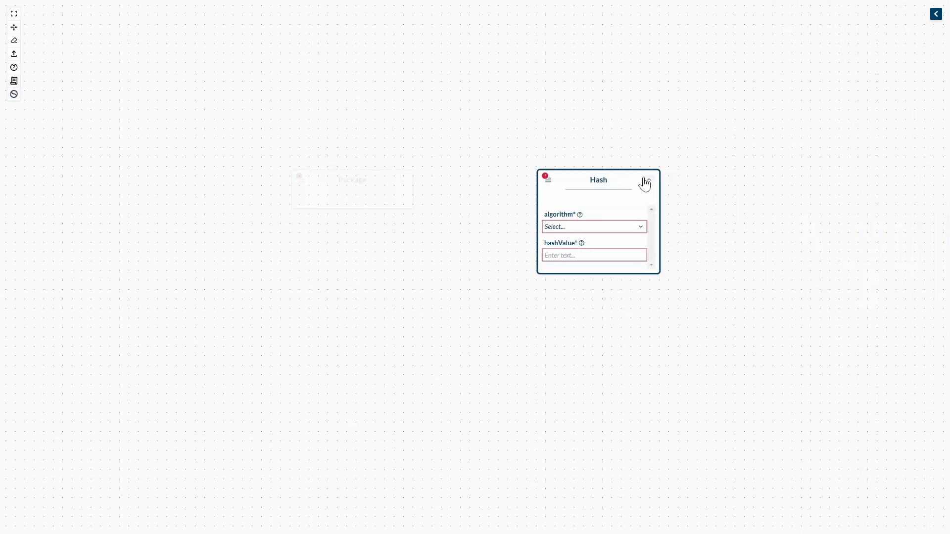
left_click(612, 226)
scroll(613, 260, "down", 3)
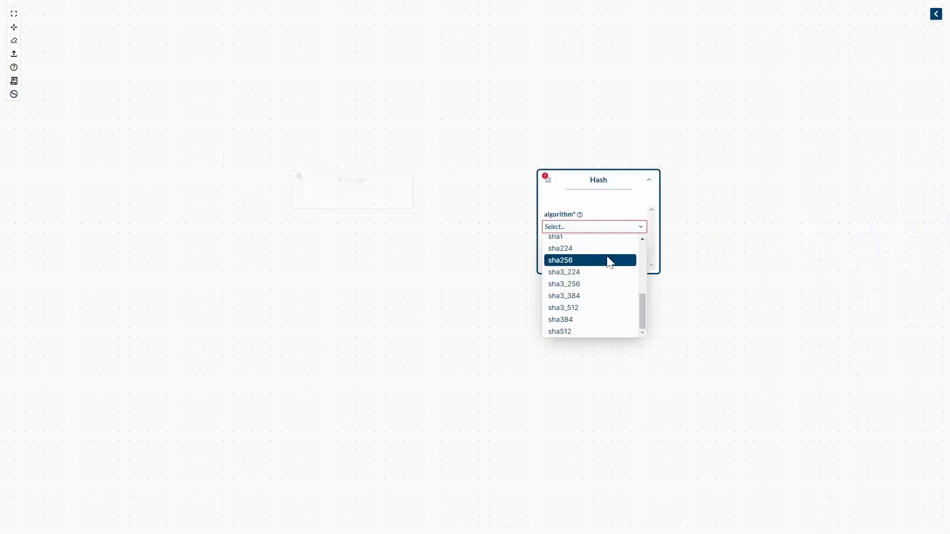
left_click(612, 260)
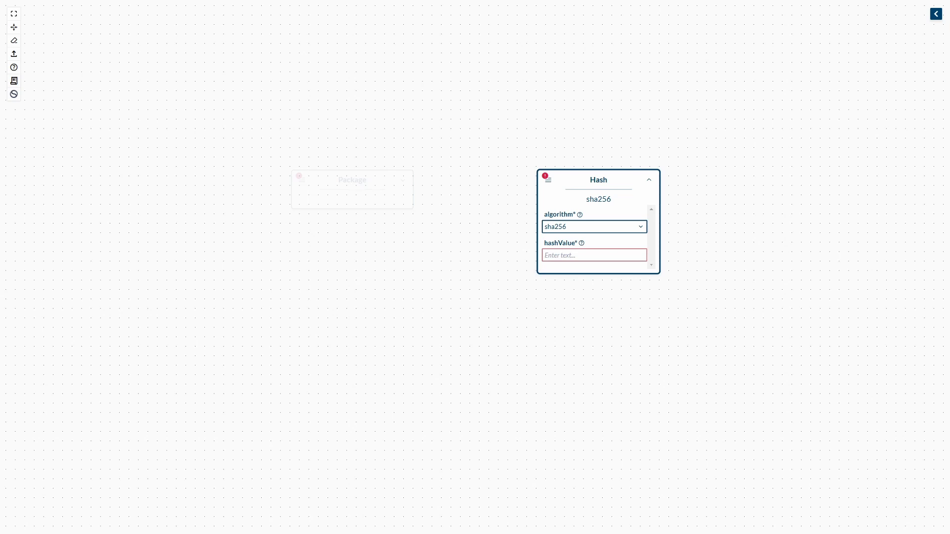
left_click(649, 181)
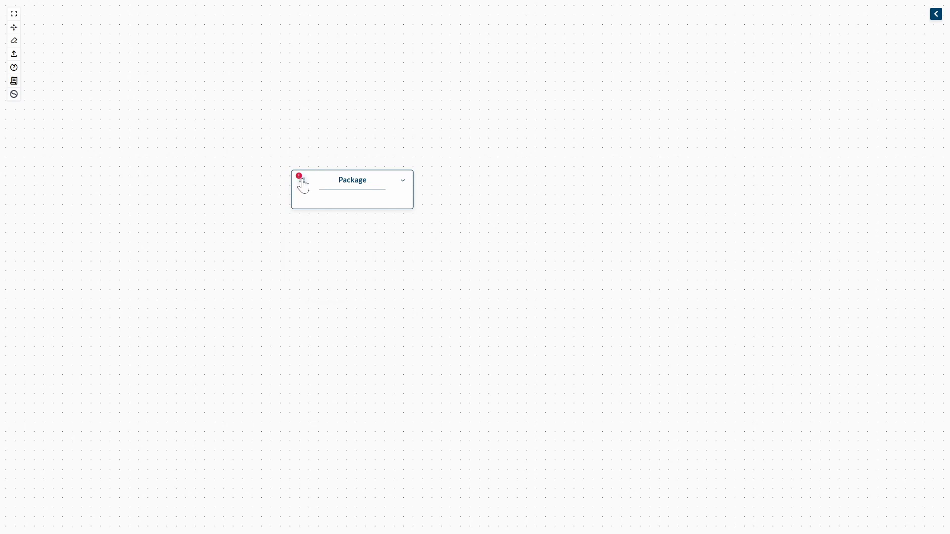
- Draw the required creationInfo edge under Element from the Package to the empty canvas beside it to create a CreationInfo node
left_click(303, 183)
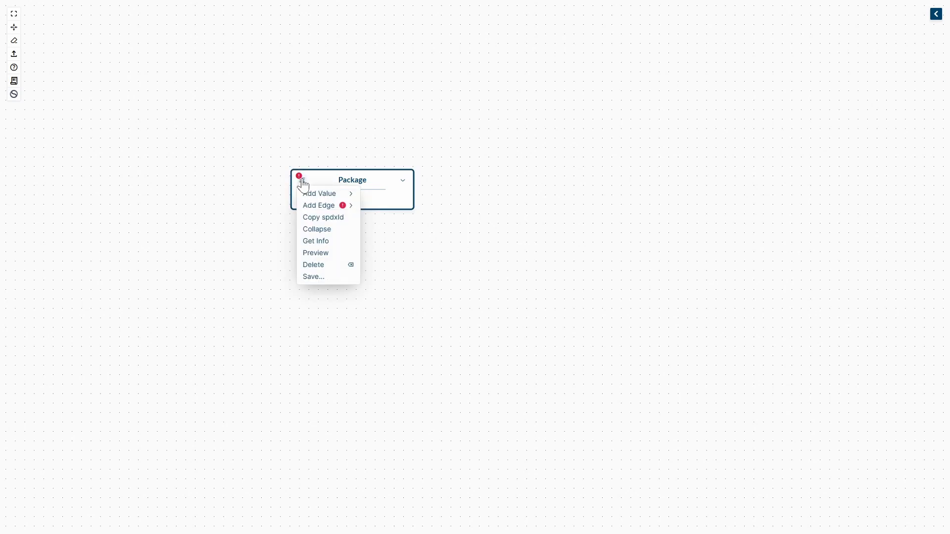
mouse_move(322, 206)
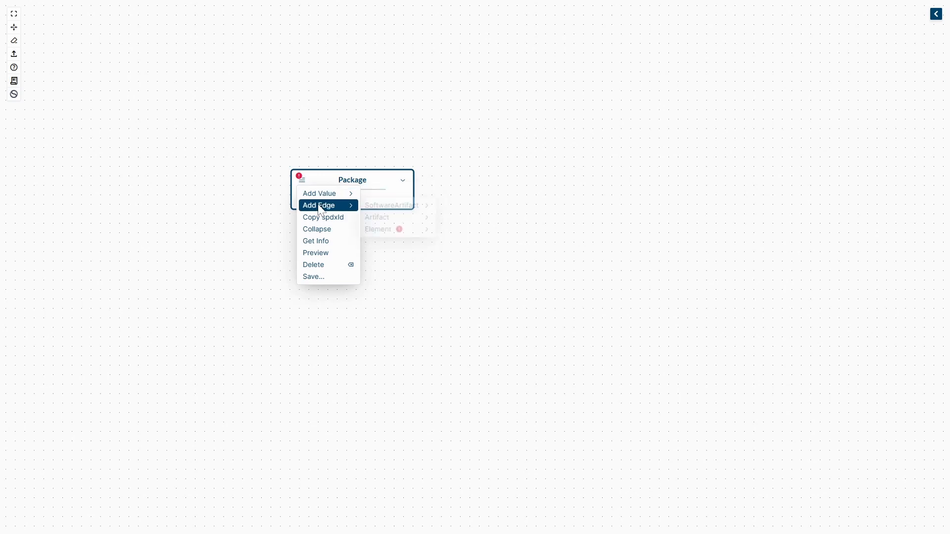
mouse_move(398, 234)
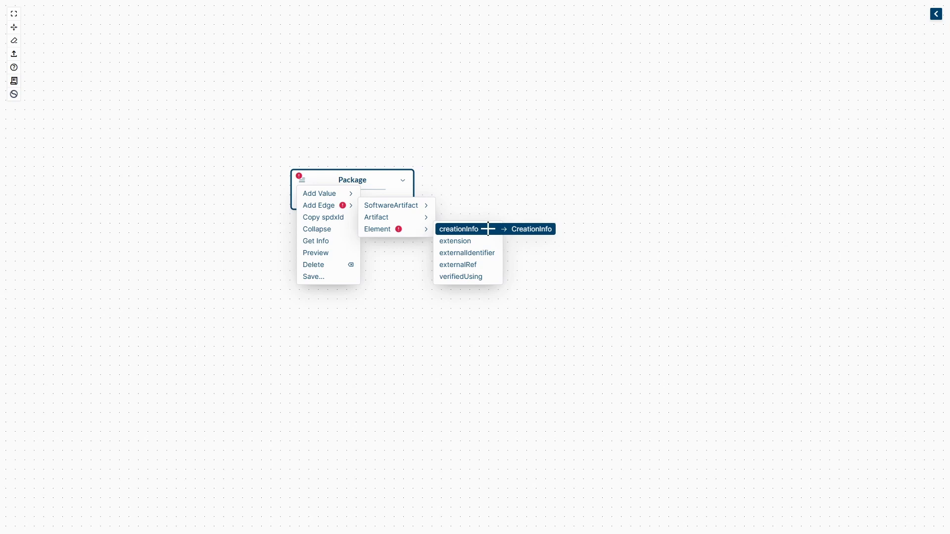
left_click_drag(488, 229, 641, 187)
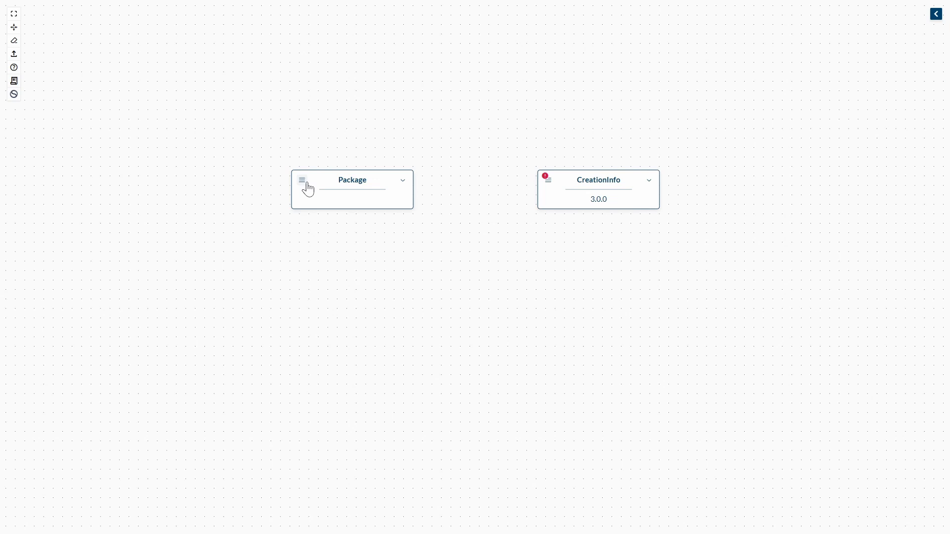
- Delete the CreationInfo node and clear the whole canvas
left_click(589, 180)
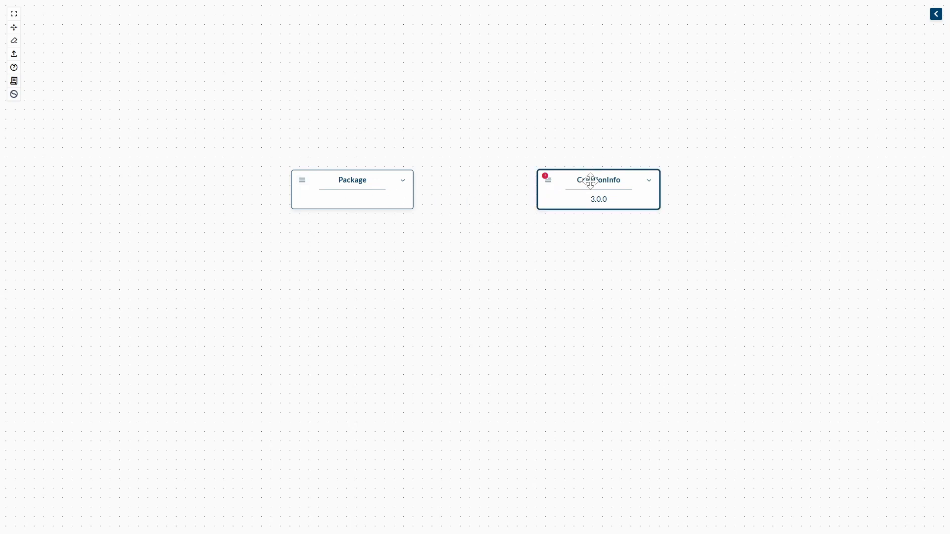
key("Delete")
left_click(14, 41)
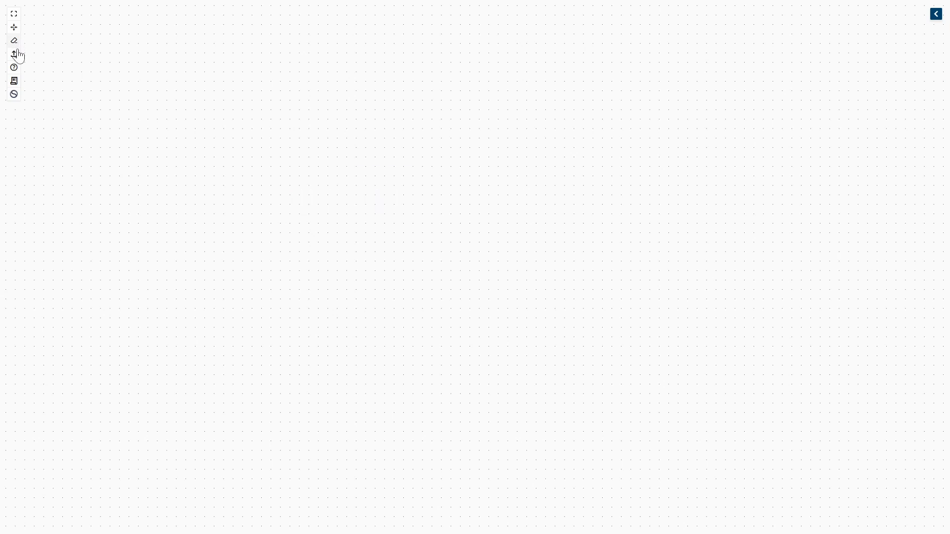
- Load the example graph, fit it to the view and select its CreationInfo node to highlight the related elements
left_click(17, 83)
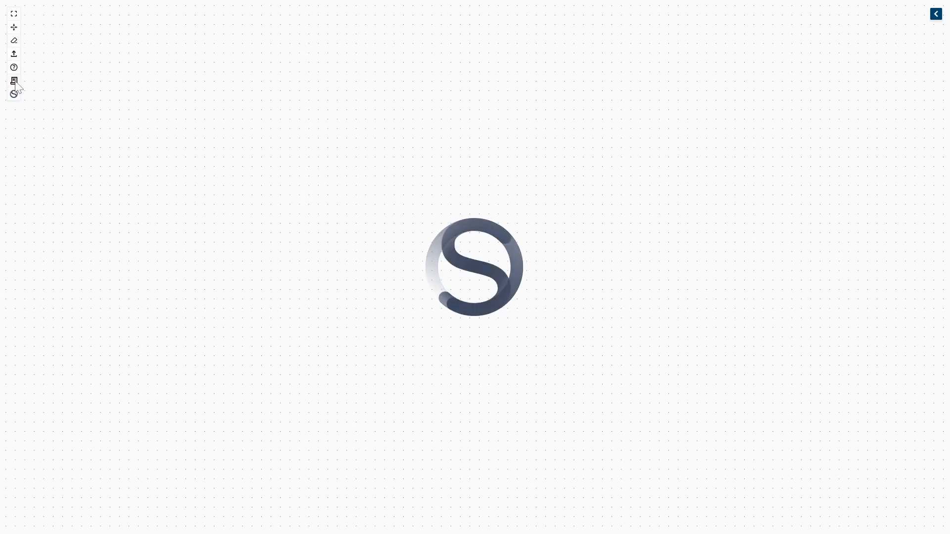
left_click(13, 14)
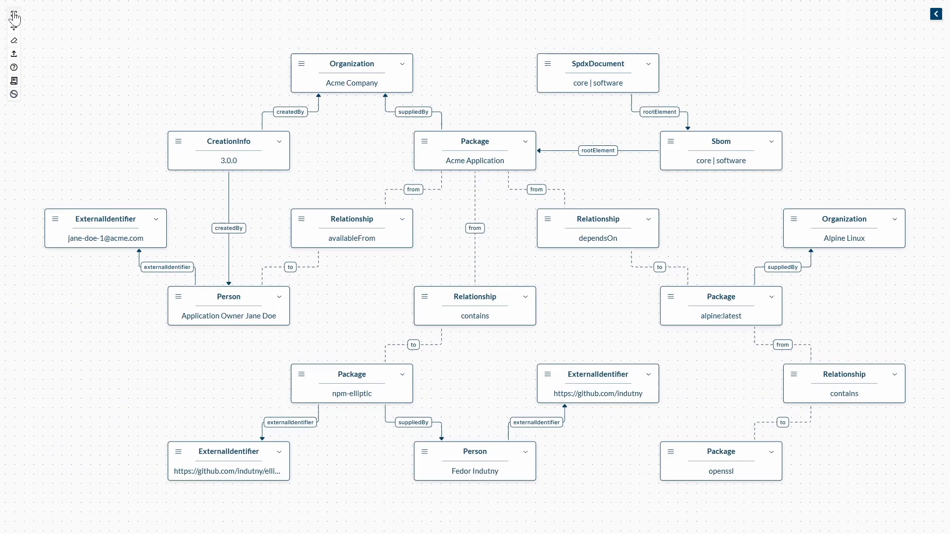
left_click(227, 146)
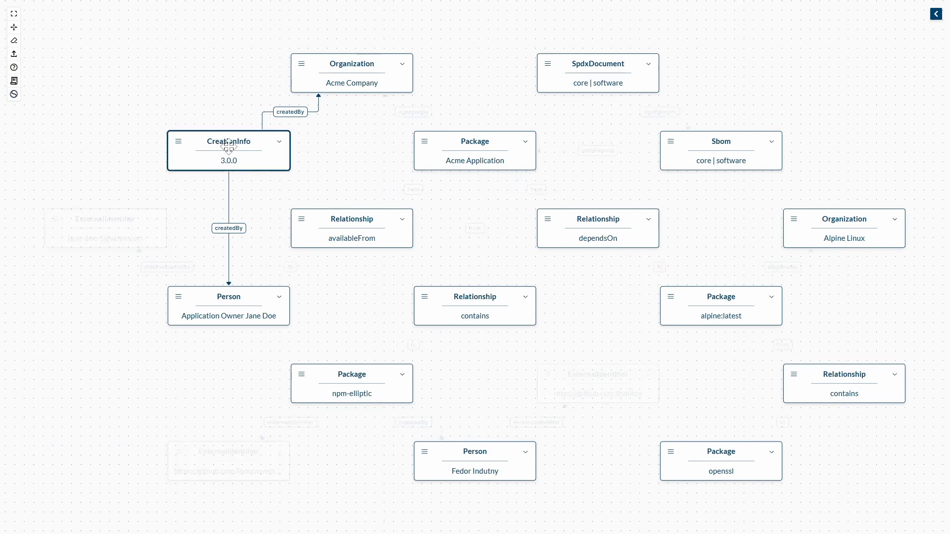